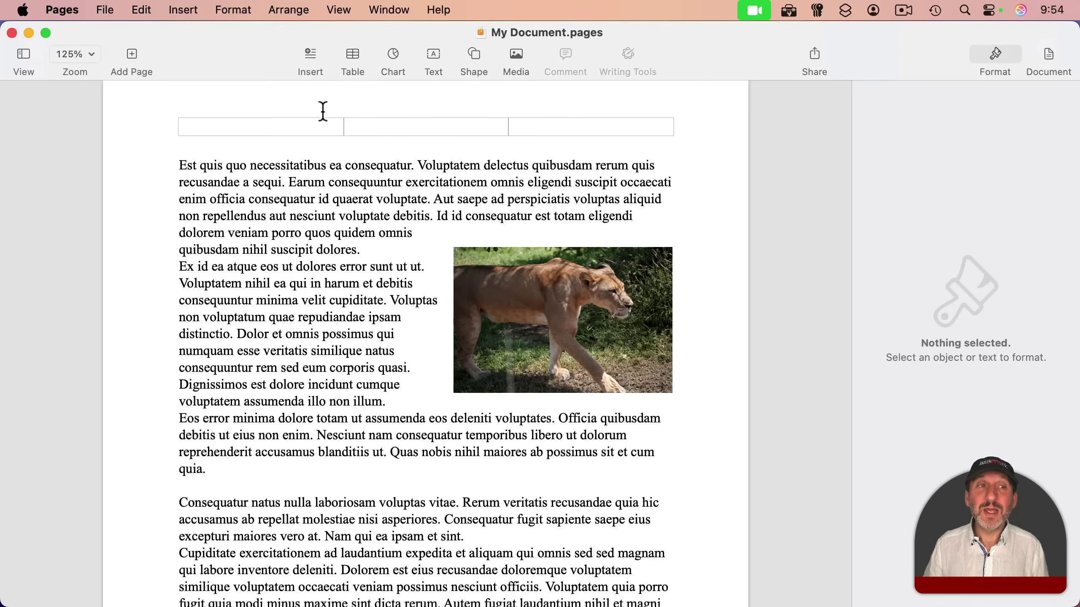
Step: Change My Document.pages to the Package file type under File > Advanced > Change File Type
left_click(110, 14)
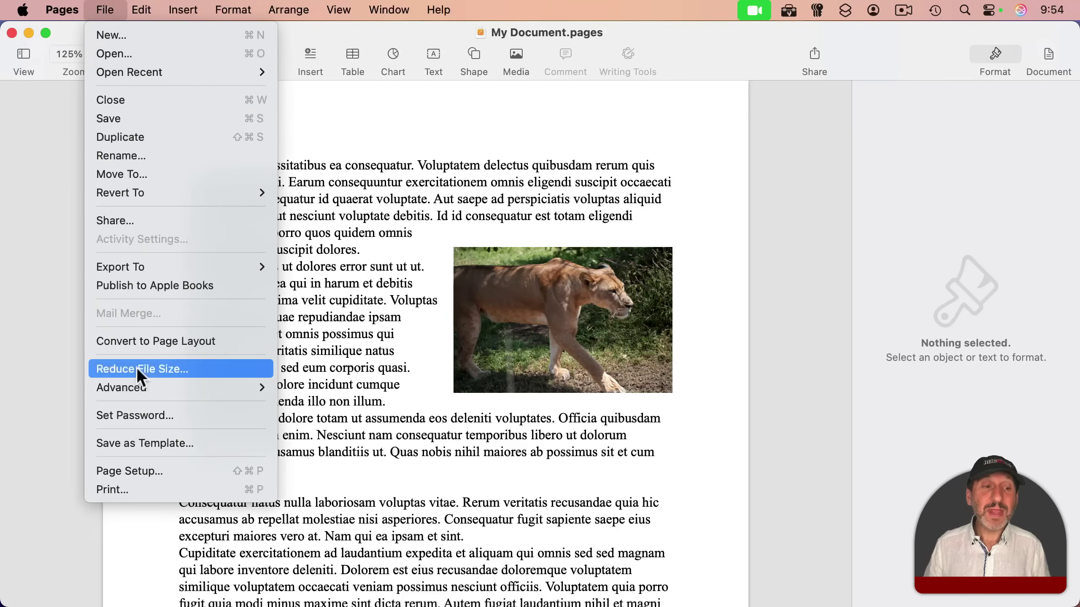
mouse_move(136, 395)
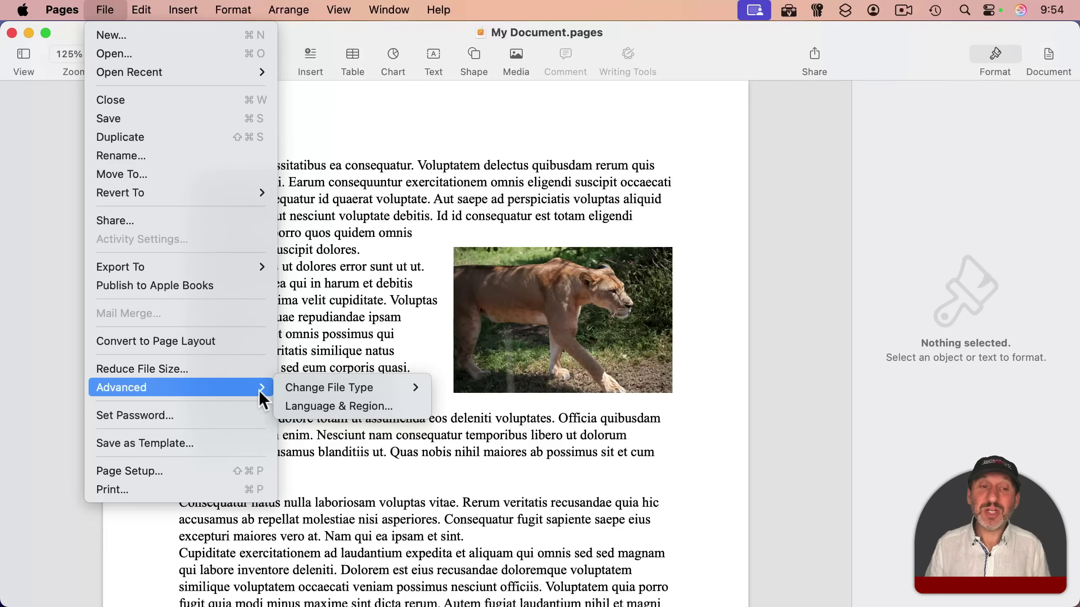
mouse_move(337, 389)
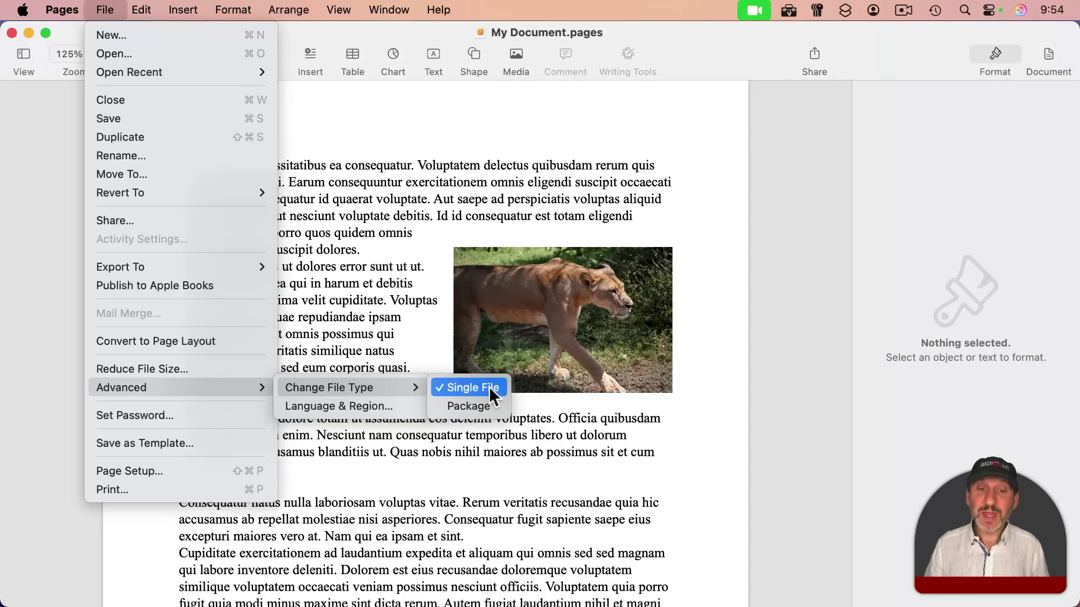
left_click(496, 407)
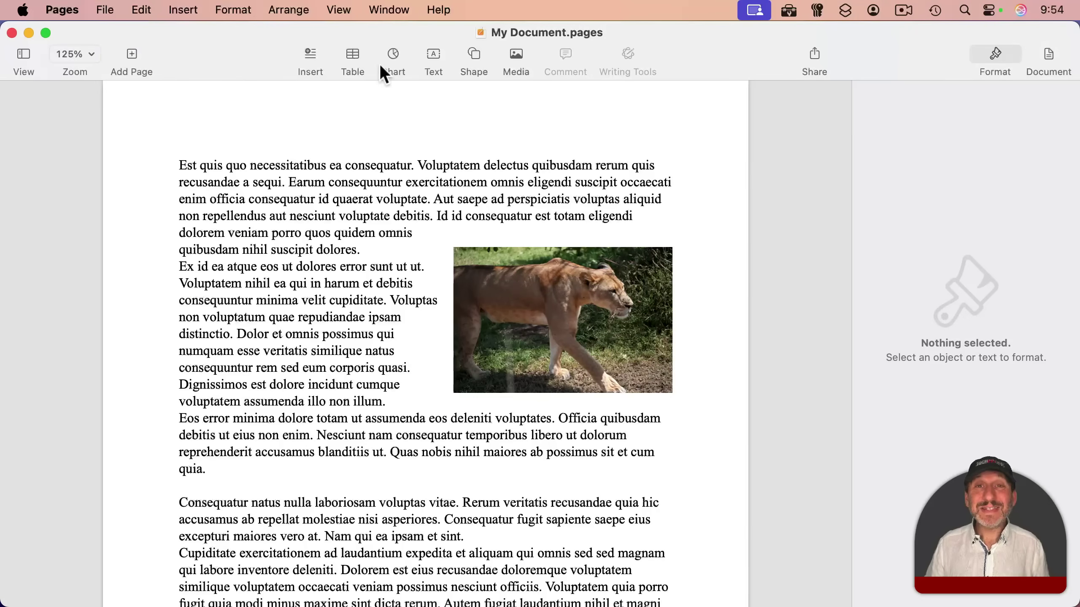
Step: Duplicate the document and rename the copy 'My Document Package'
left_click(105, 9)
left_click(127, 137)
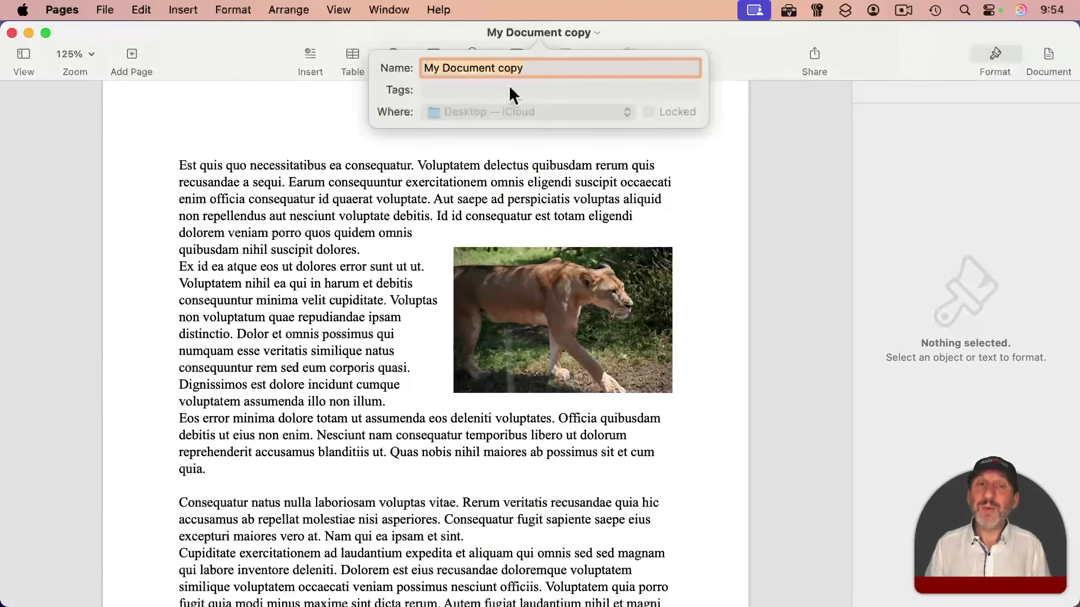
double_click(505, 69)
type("Pa")
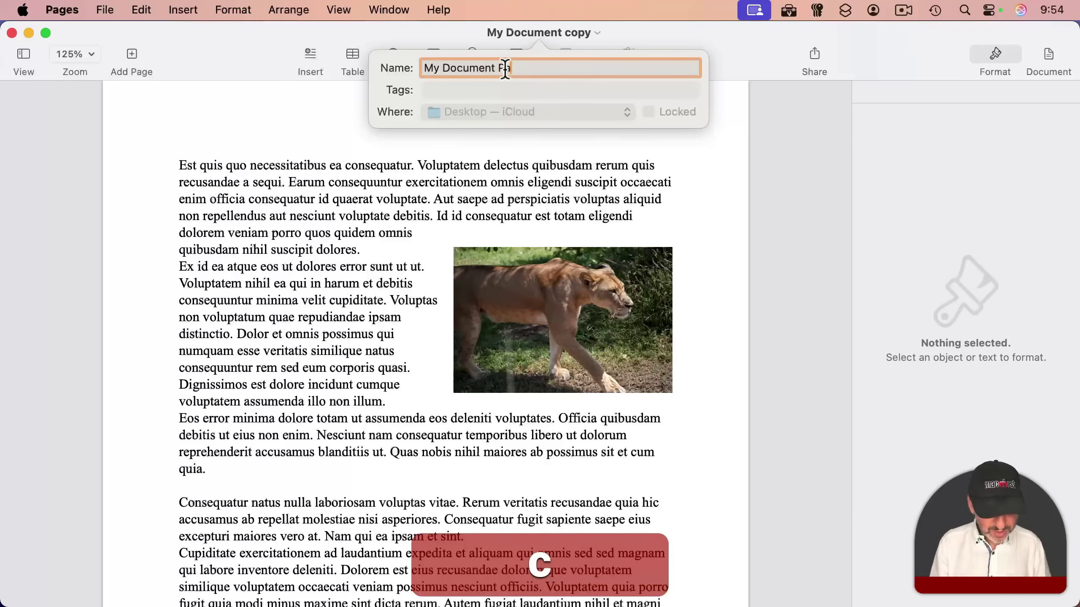
type("ckage")
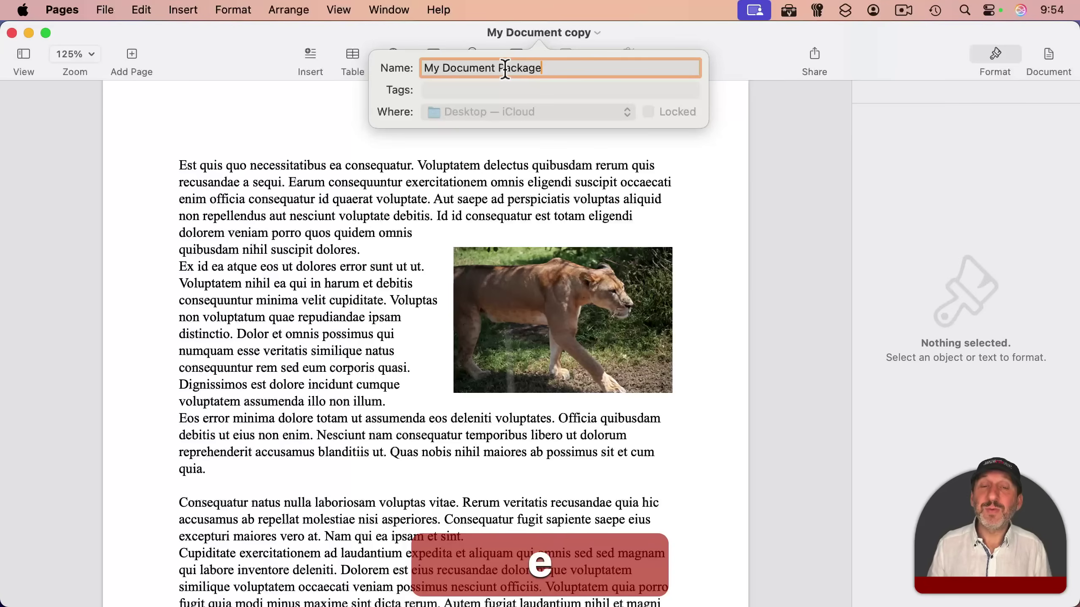
key("Return")
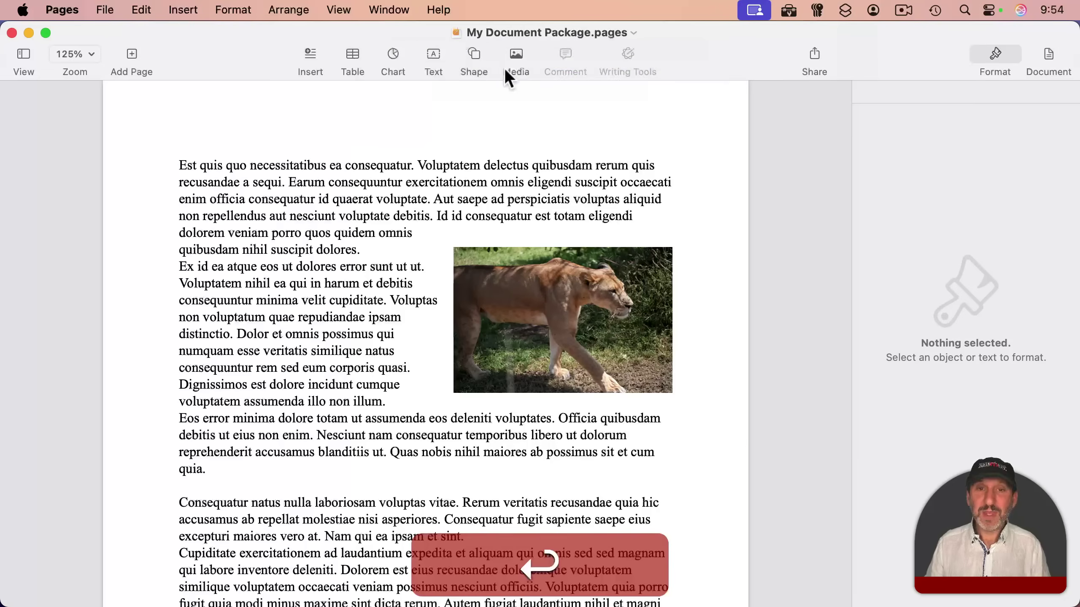
Step: Set My Document Package to the Package file type and save it to the desktop
left_click(113, 8)
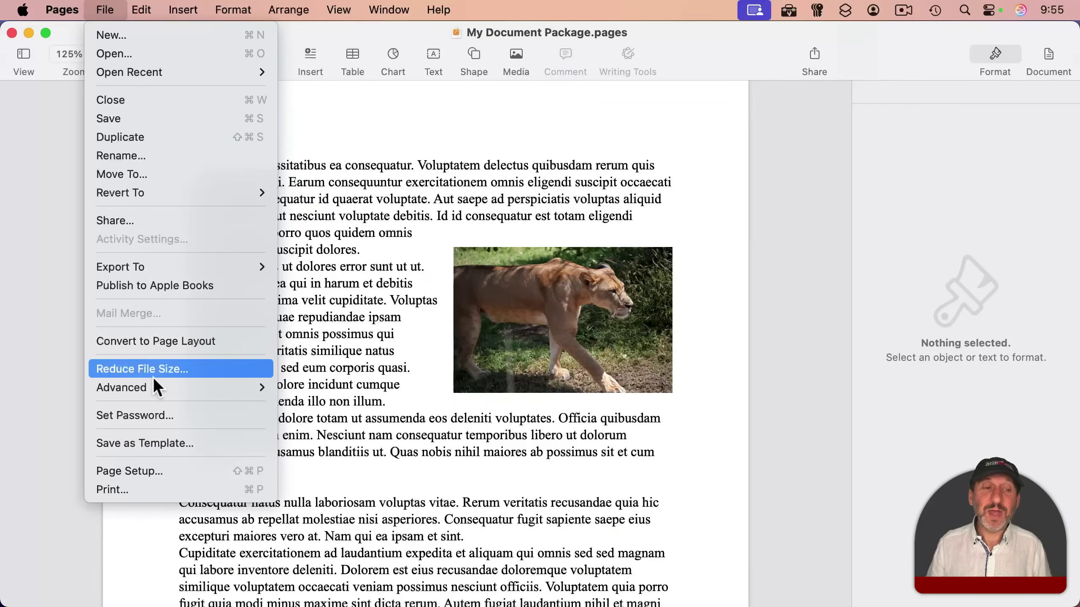
mouse_move(171, 385)
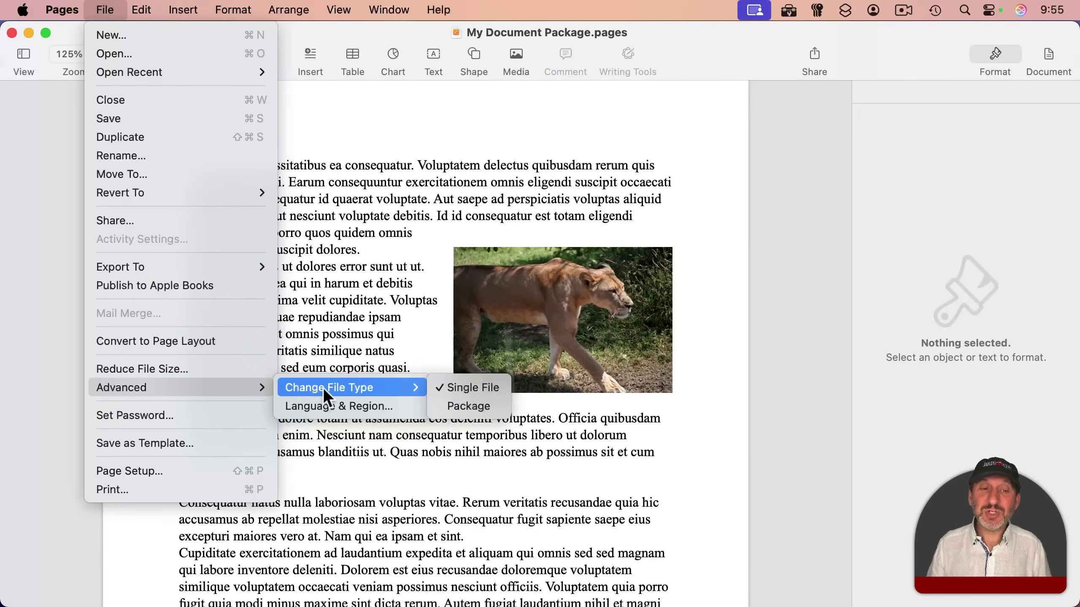
left_click(474, 406)
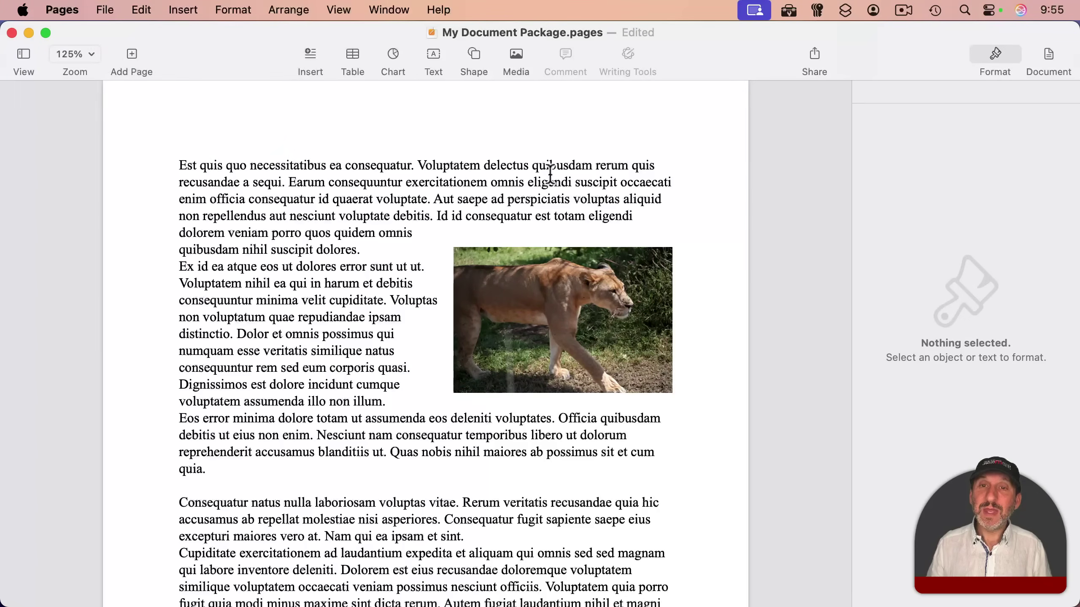
mouse_move(565, 123)
key("cmd+s")
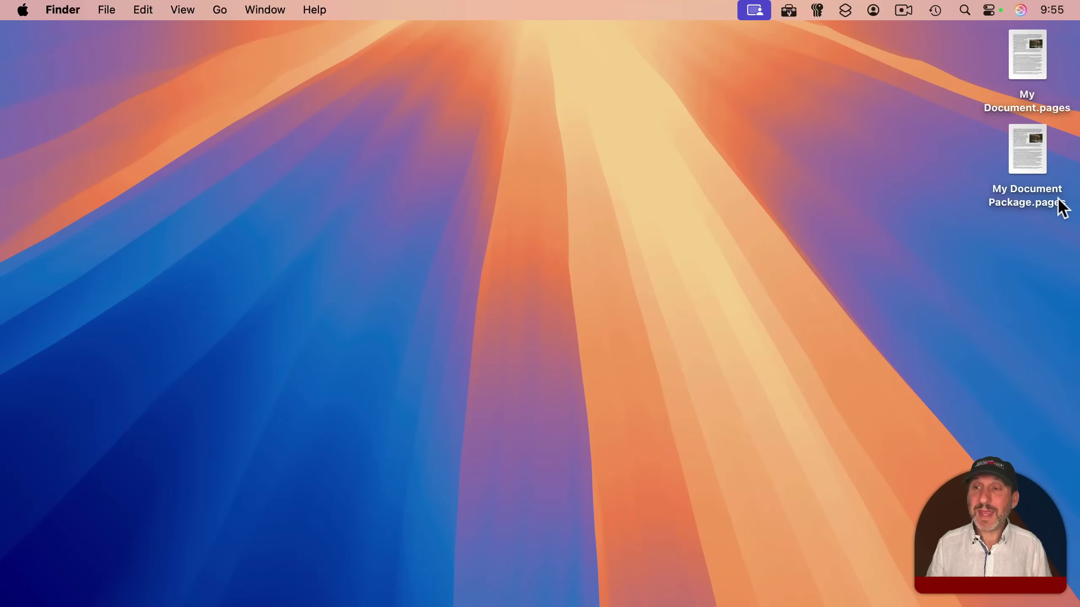
left_click(1026, 40)
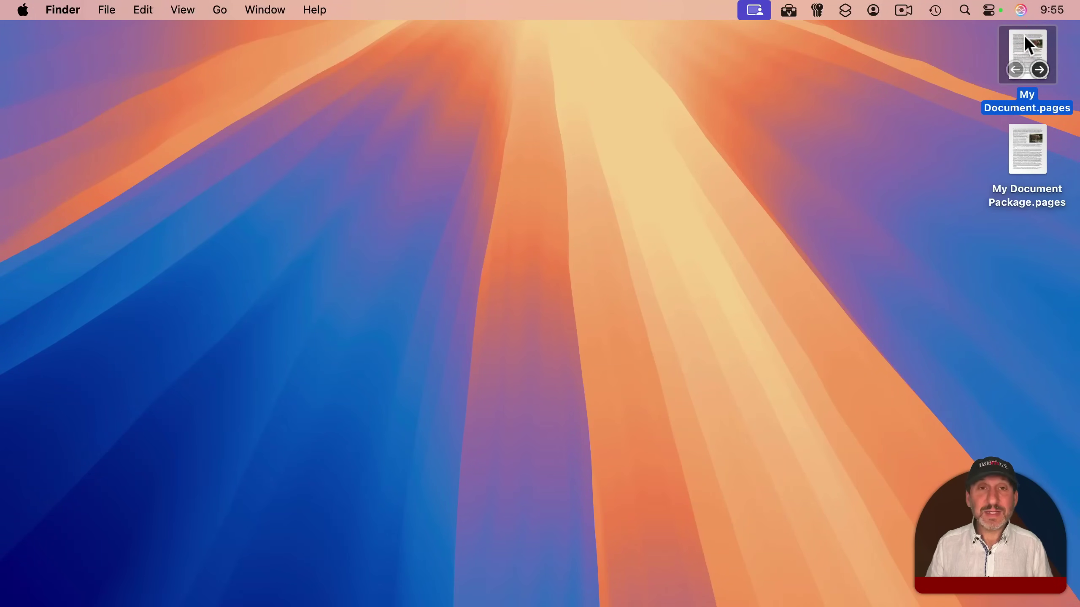
key("super+i")
mouse_move(1024, 35)
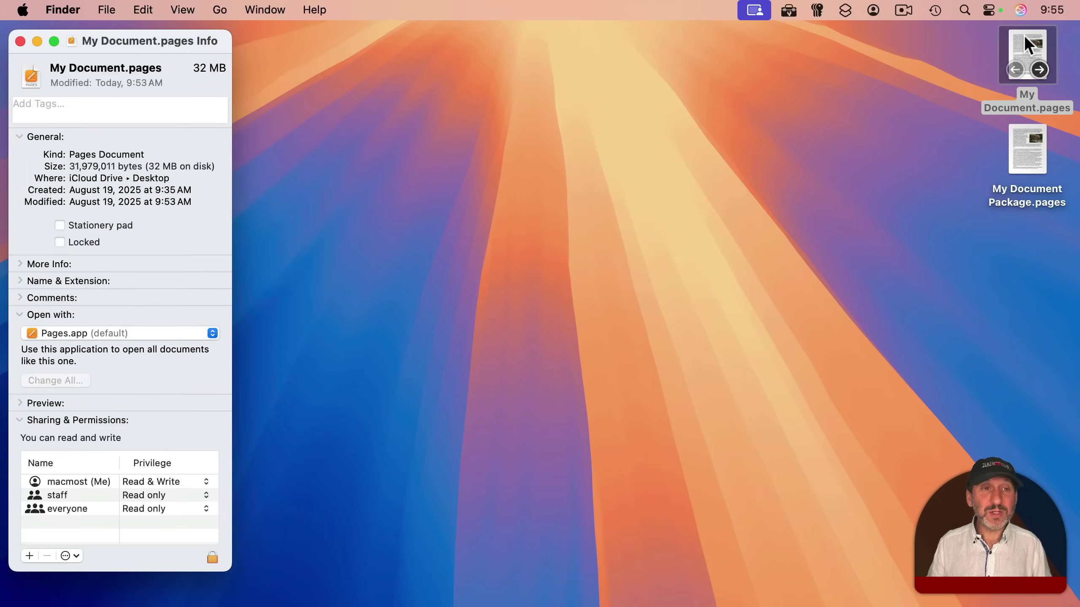
key("super+w")
left_click(1023, 136)
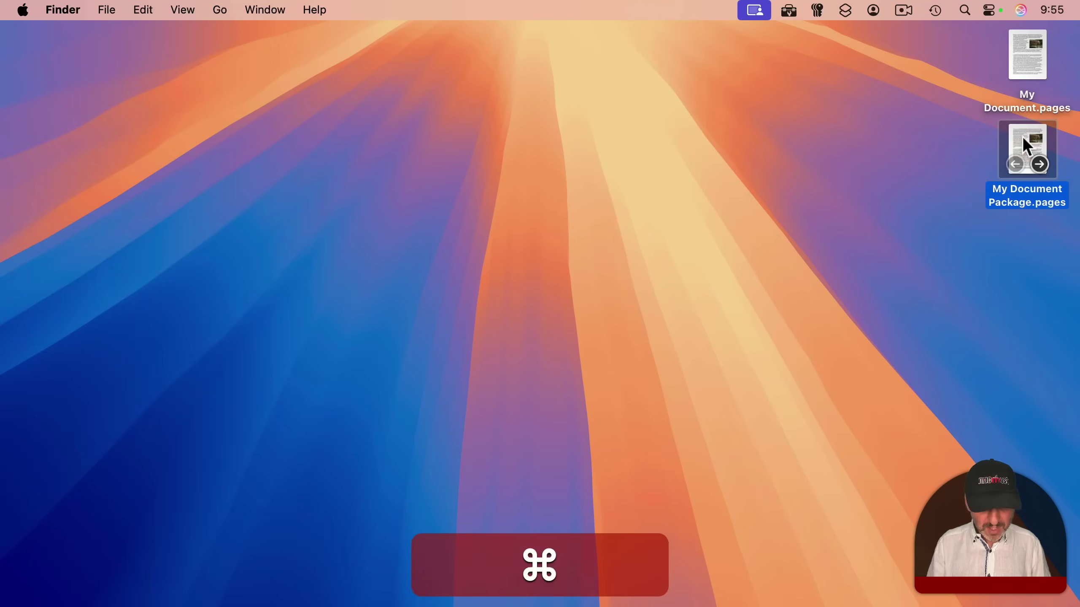
key("super+i")
mouse_move(1022, 136)
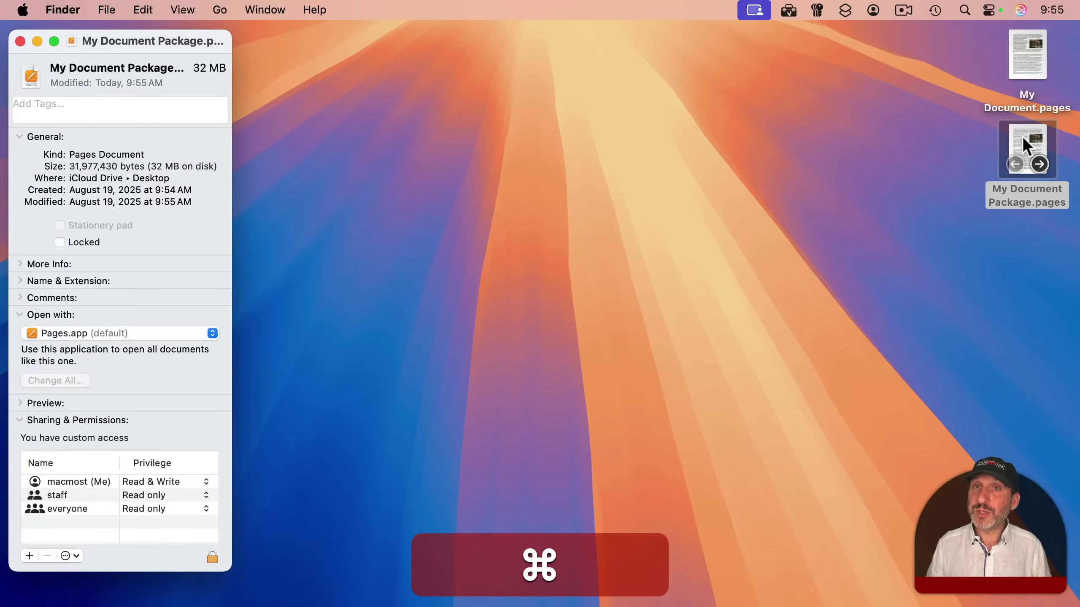
key("super+w")
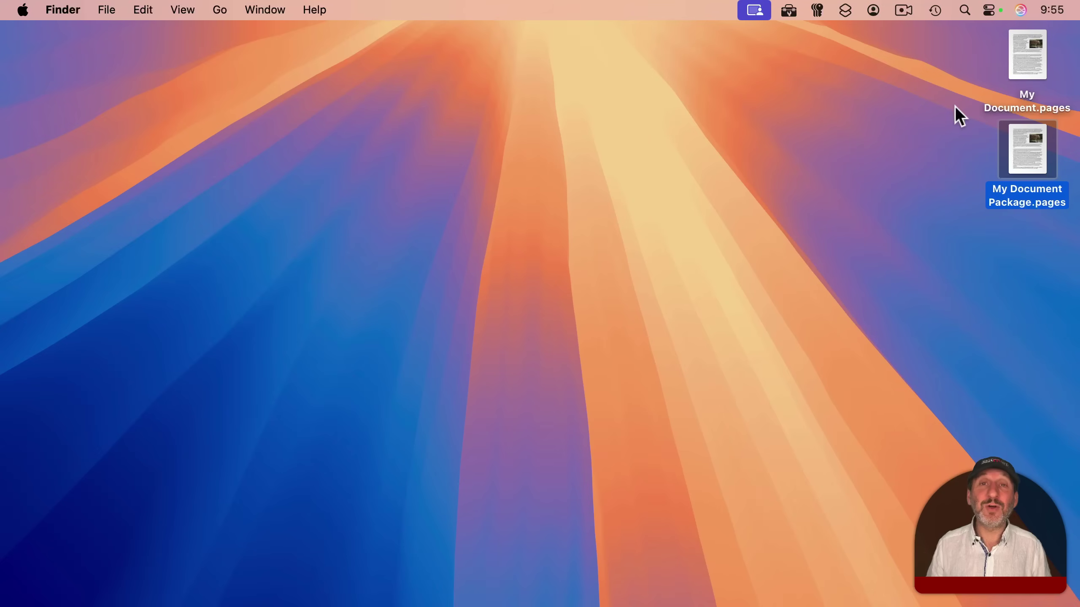
left_click(926, 72)
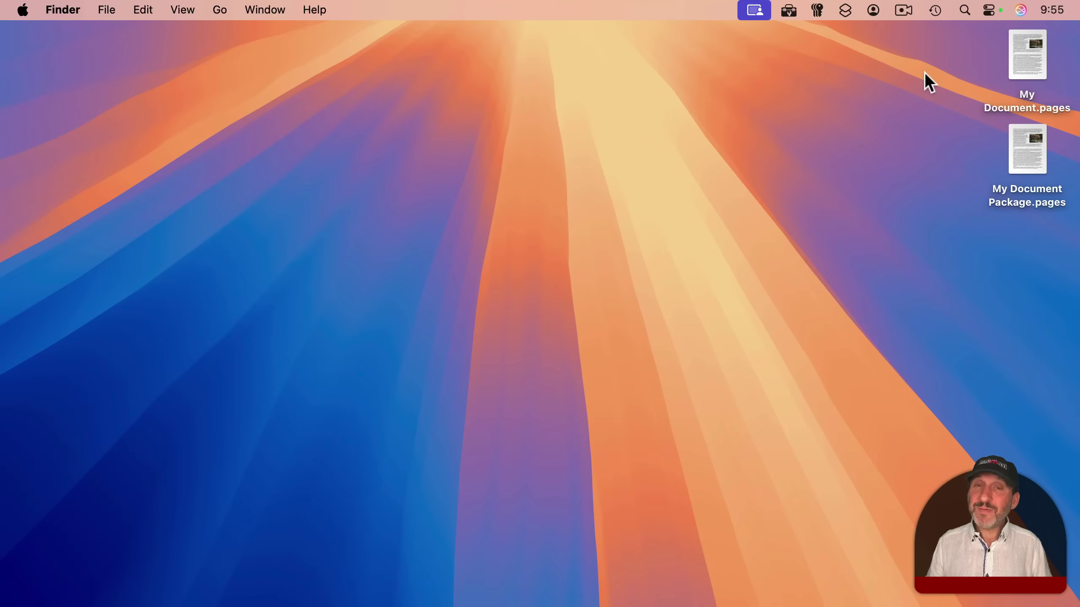
left_click(1024, 42)
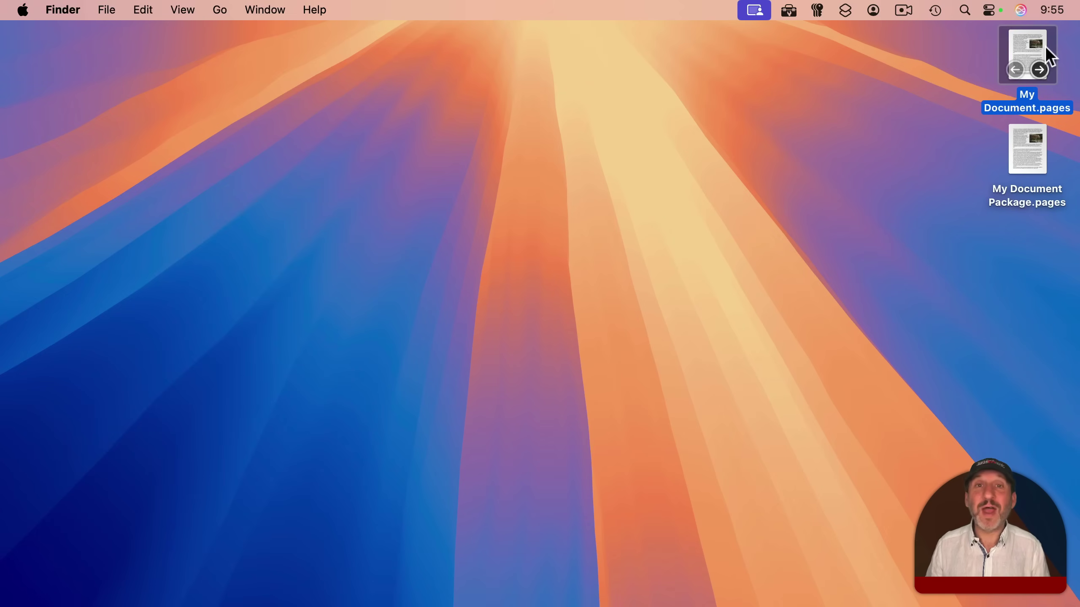
left_click(1027, 137)
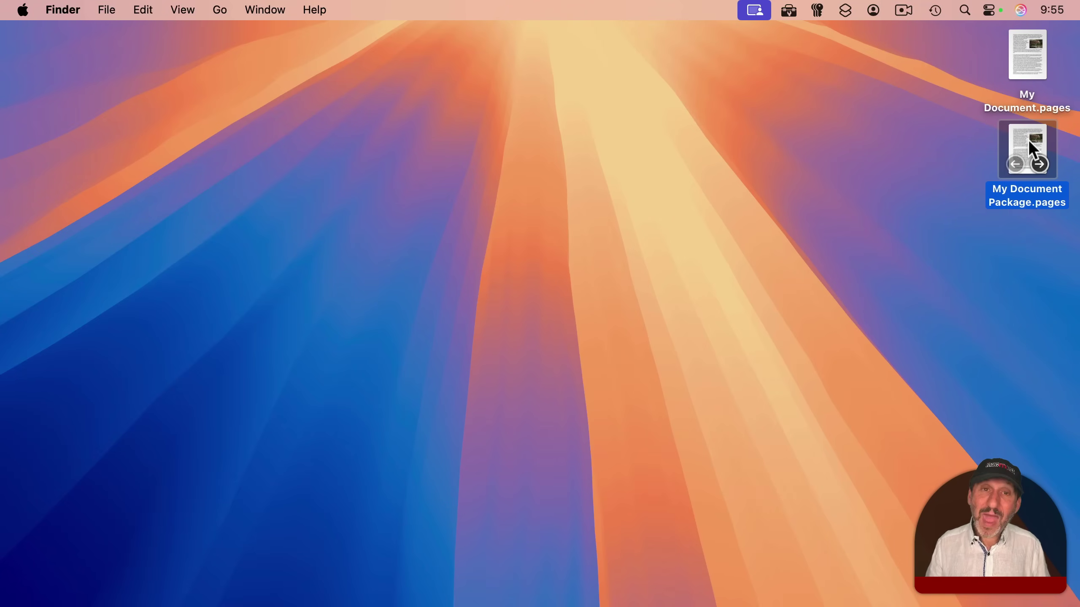
Step: Choose Show Package Contents for My Document Package.pages on the desktop
left_click(1029, 143, "ctrl")
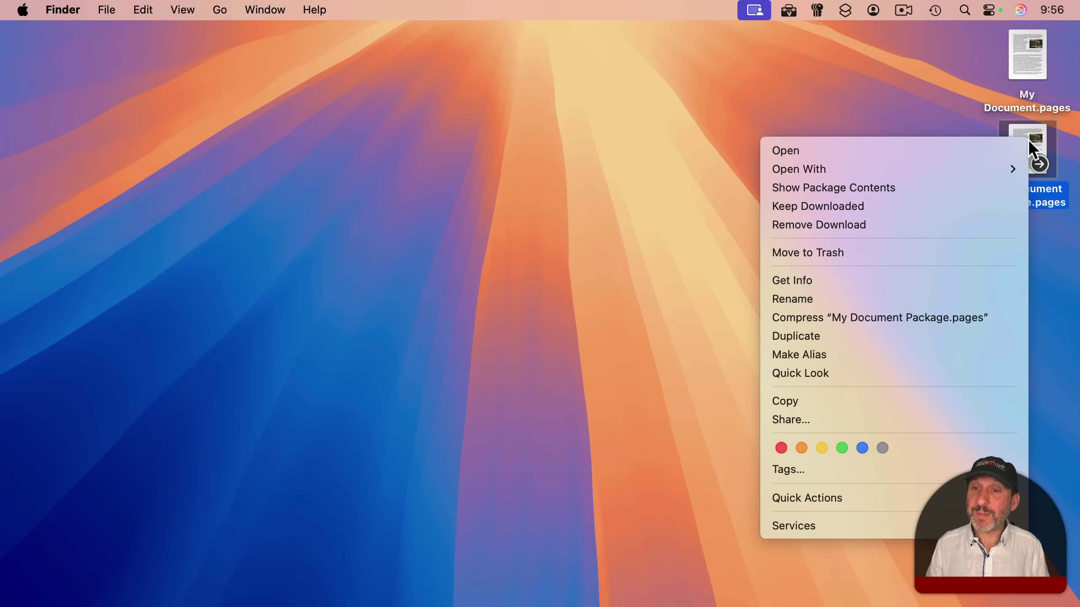
left_click(802, 190)
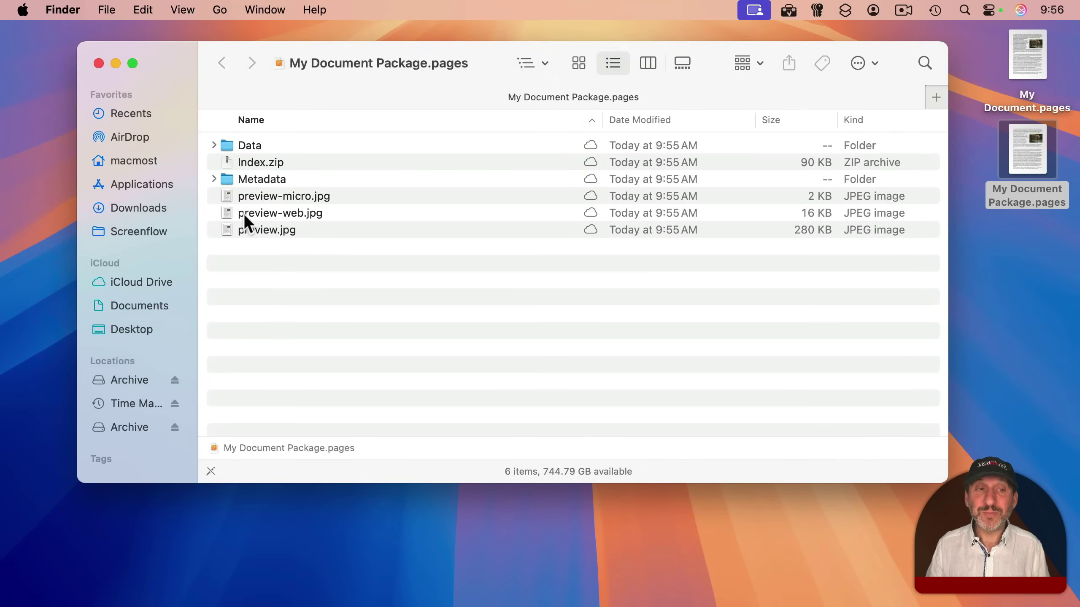
Step: Expand the Data and Metadata folders and inspect the three originals and their small JPEG copies
left_click(214, 145)
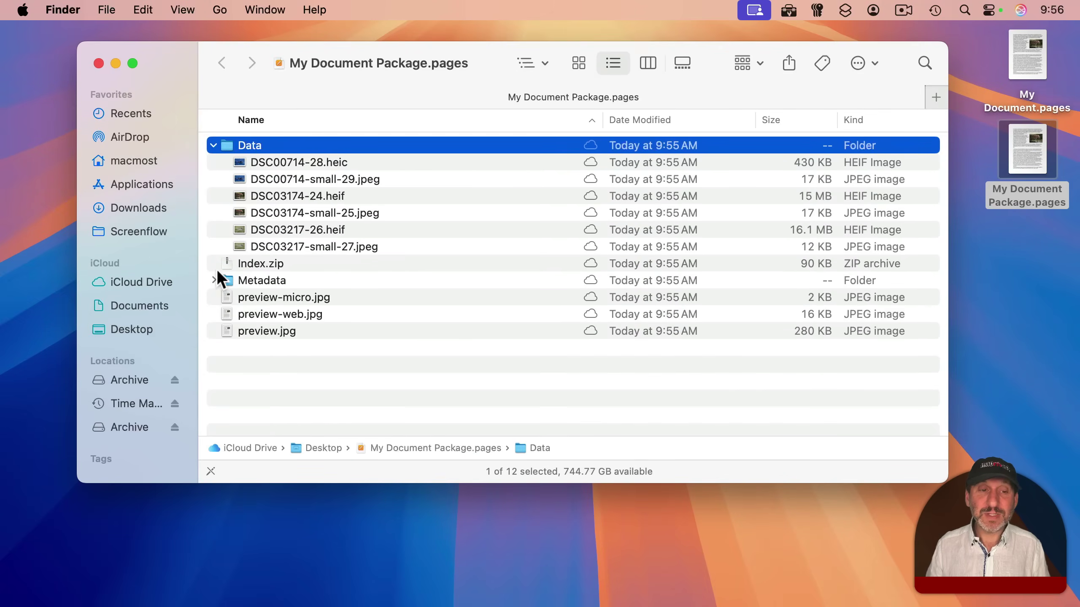
left_click(212, 280)
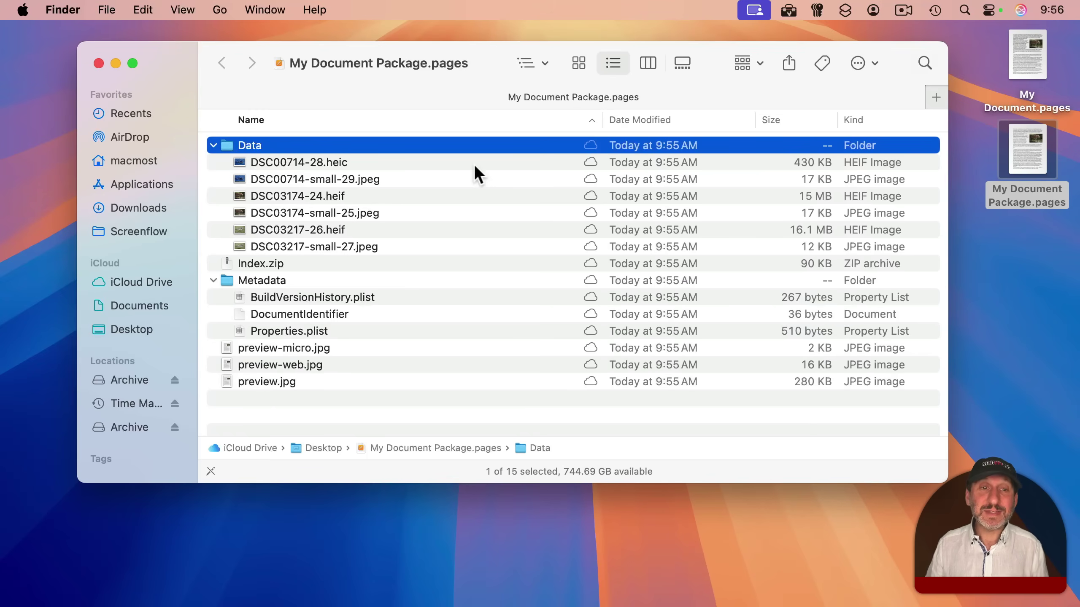
left_click(300, 163)
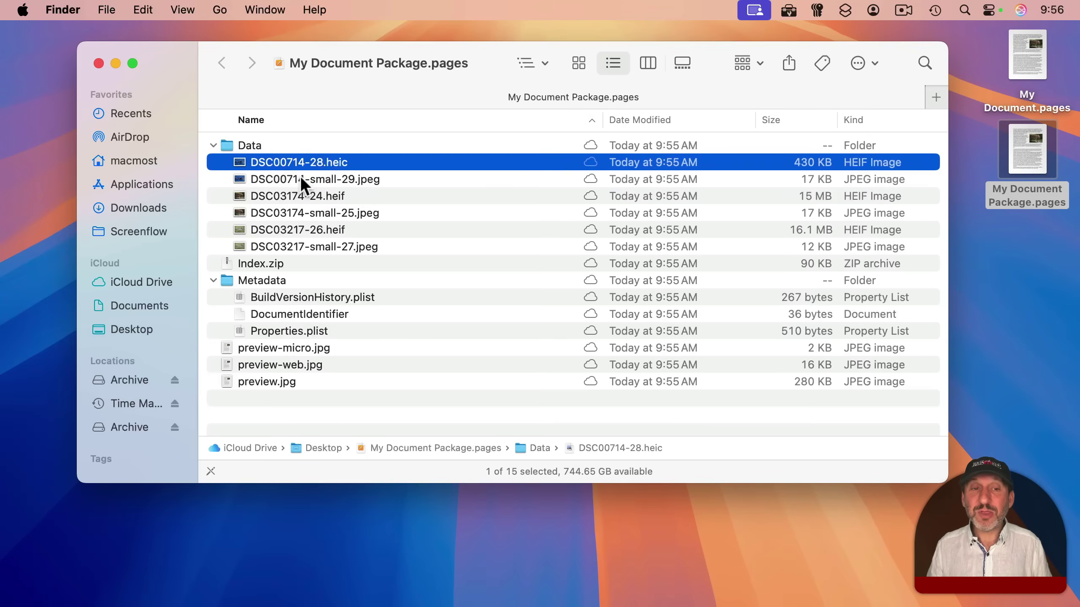
left_click(300, 178)
left_click(299, 196)
left_click(299, 212)
left_click(301, 229)
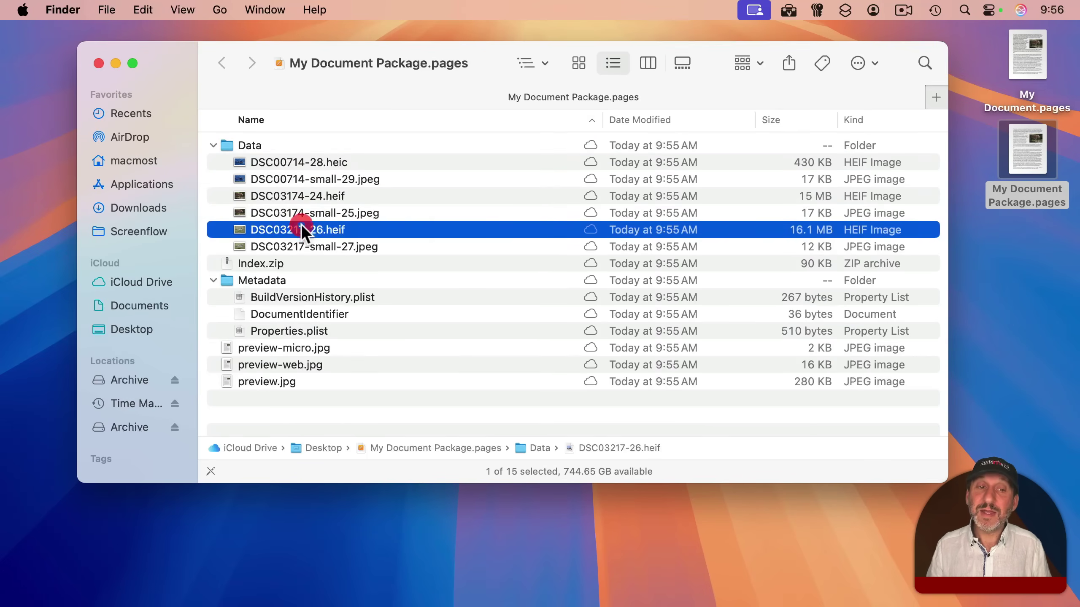
left_click(306, 246)
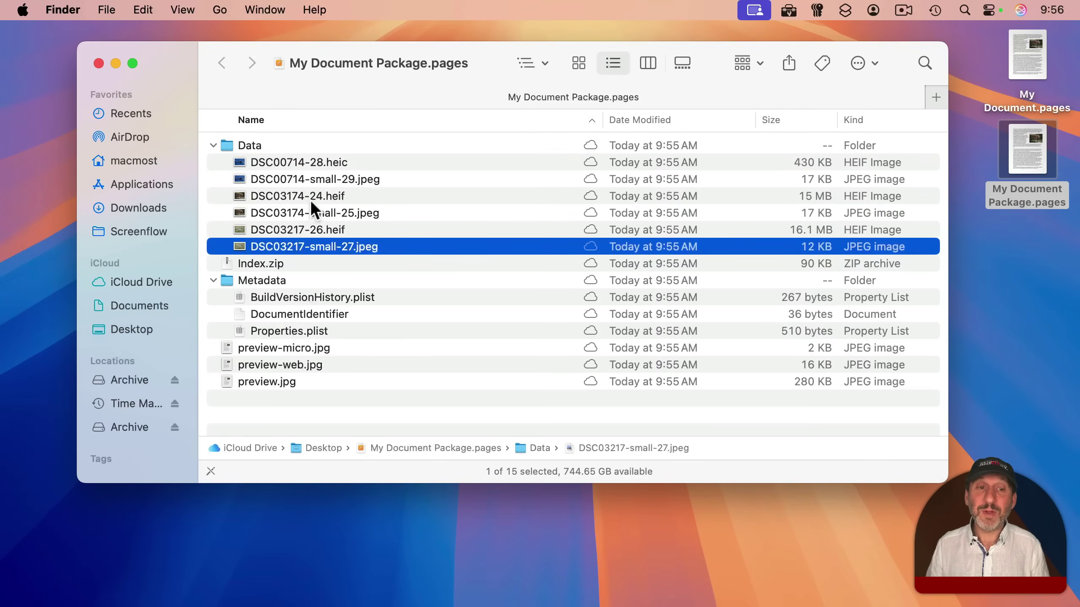
left_click(305, 162)
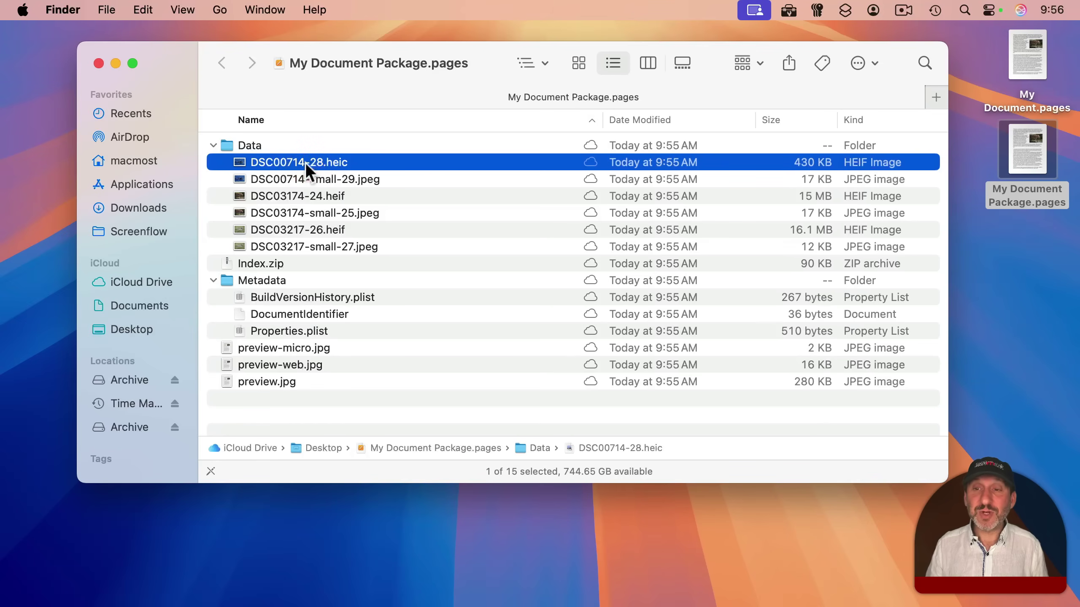
left_click(285, 181)
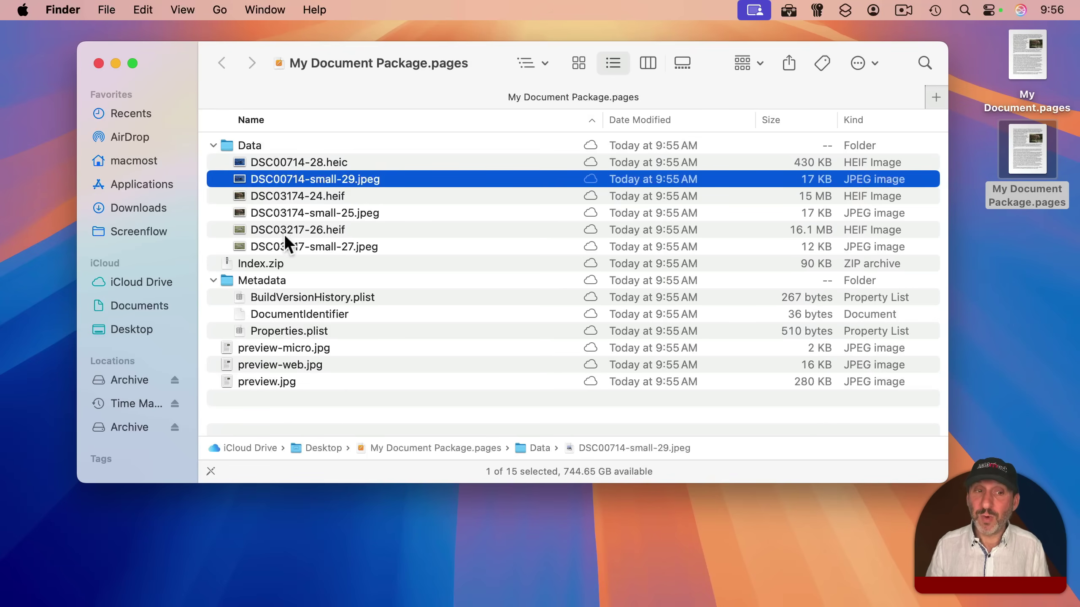
Step: Quick Look preview.jpg, then select My Document.pages on the desktop
left_click(257, 381)
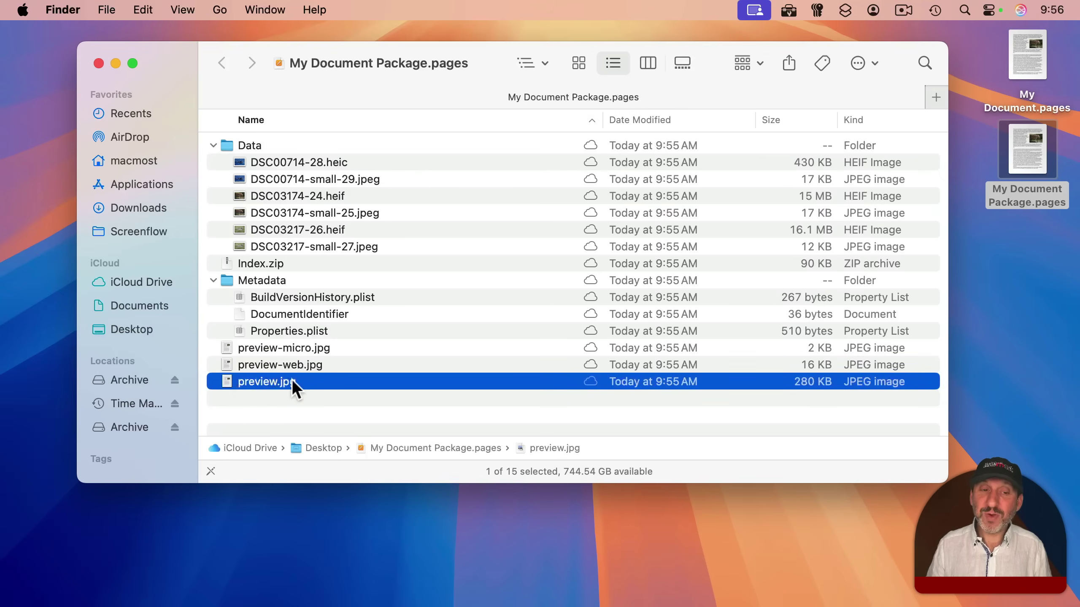
key("space")
key("space")
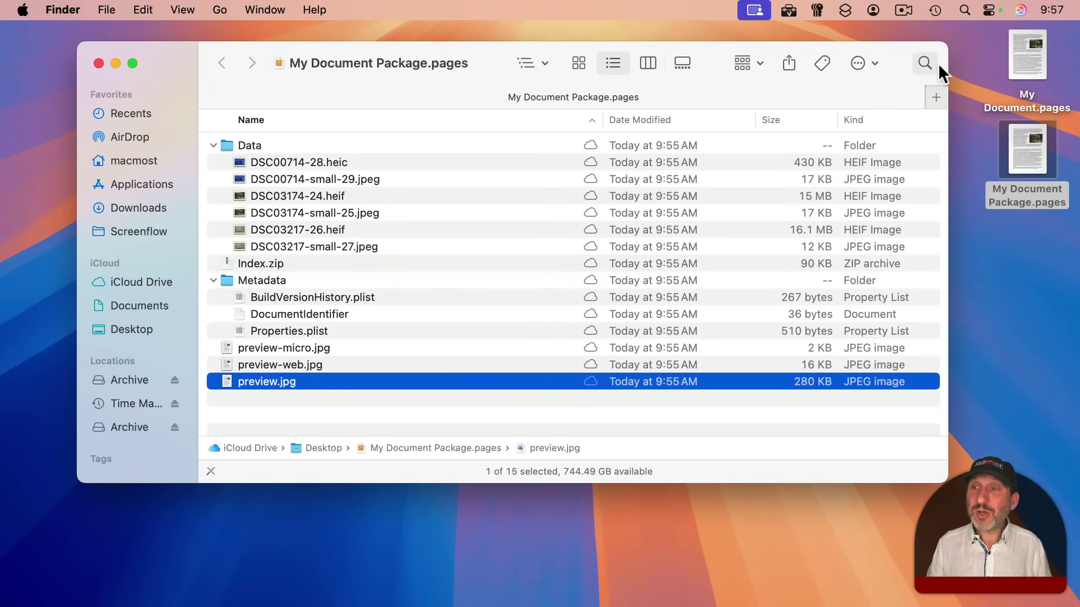
left_click(1025, 45)
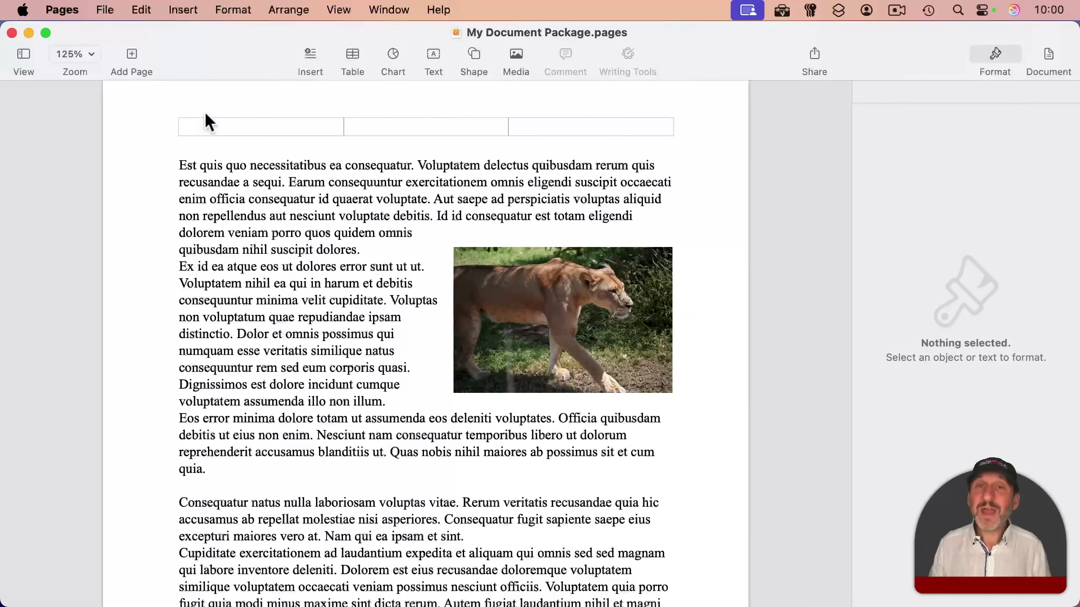
Step: Change the Numbers spreadsheet Untitled 2 to the Package file type
mouse_move(333, 587)
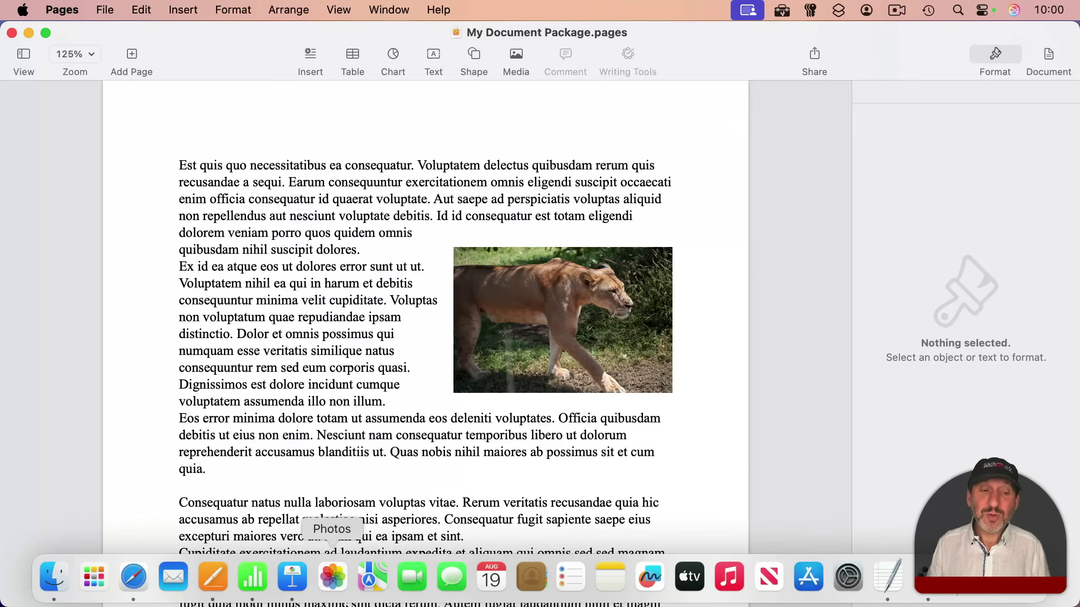
left_click(253, 577)
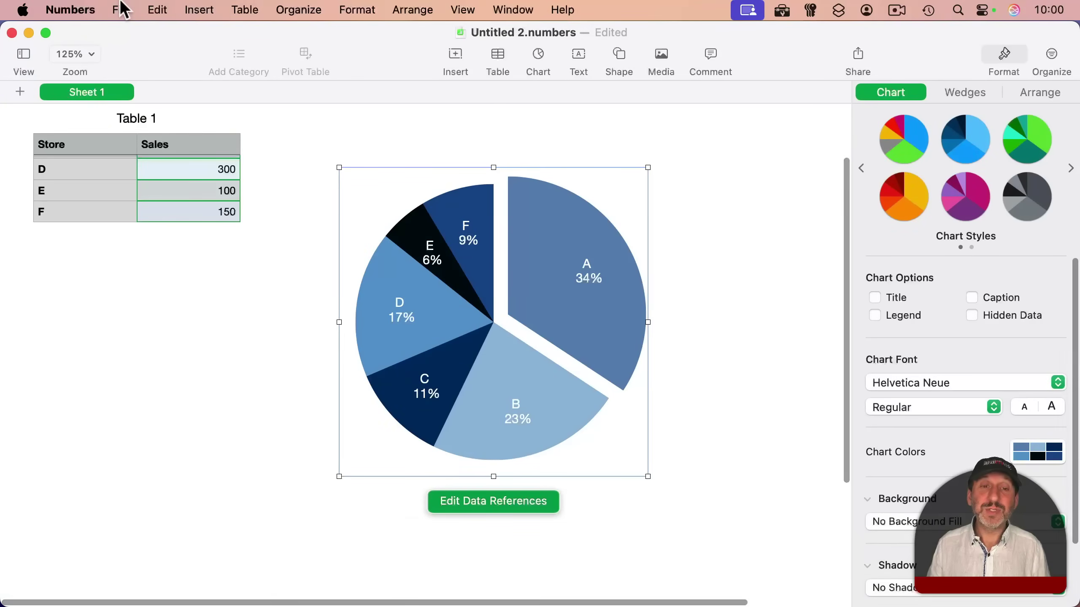
left_click(122, 9)
mouse_move(159, 352)
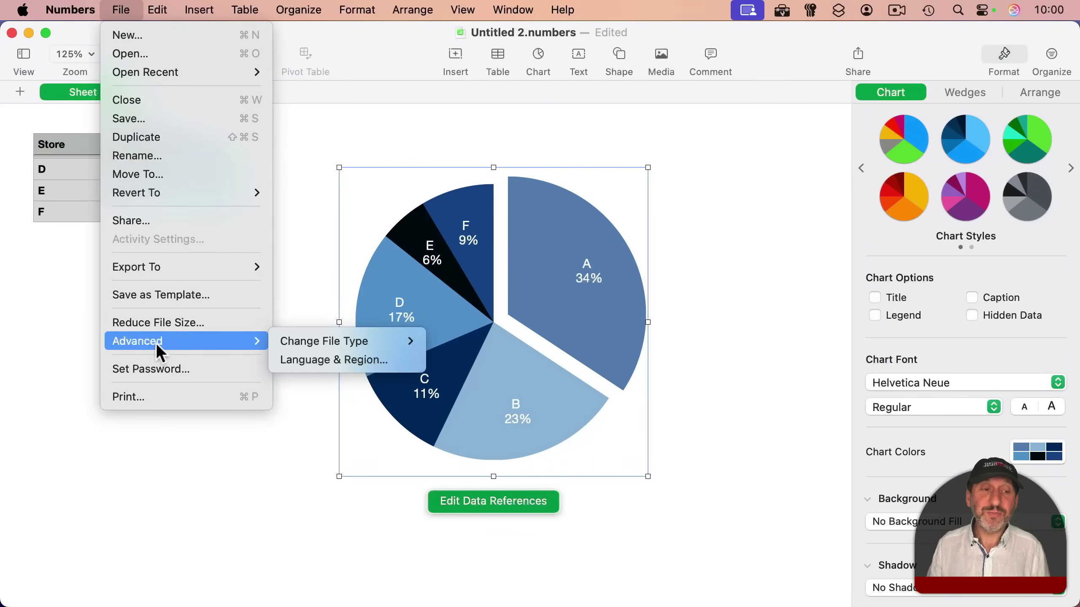
mouse_move(357, 345)
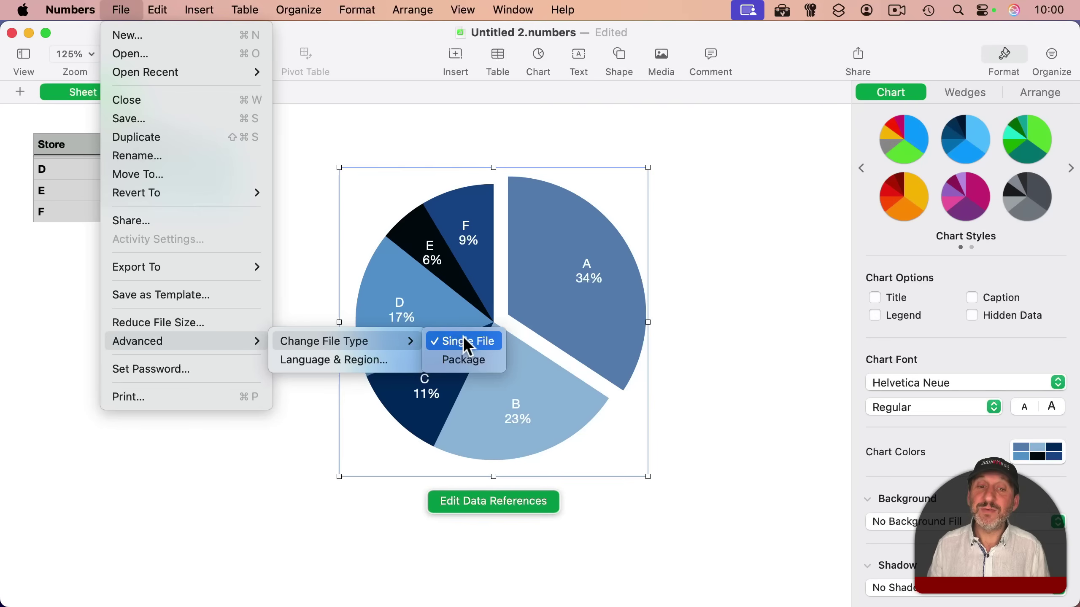
left_click(463, 360)
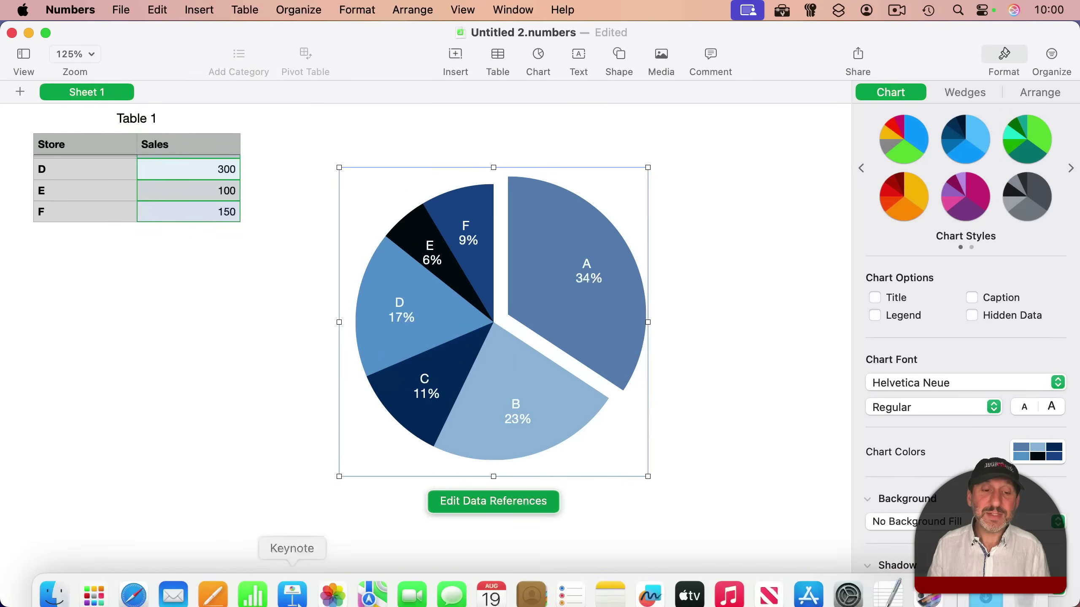
Step: In Keynote, bring up the Change File Type choices for Wombat.key
left_click(294, 592)
left_click(119, 9)
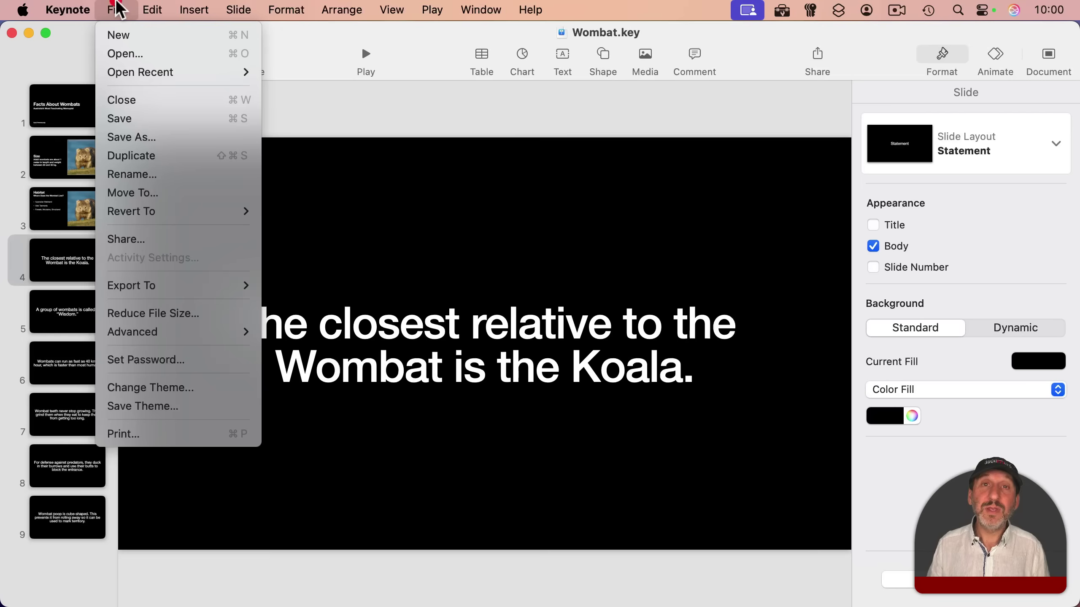
mouse_move(172, 336)
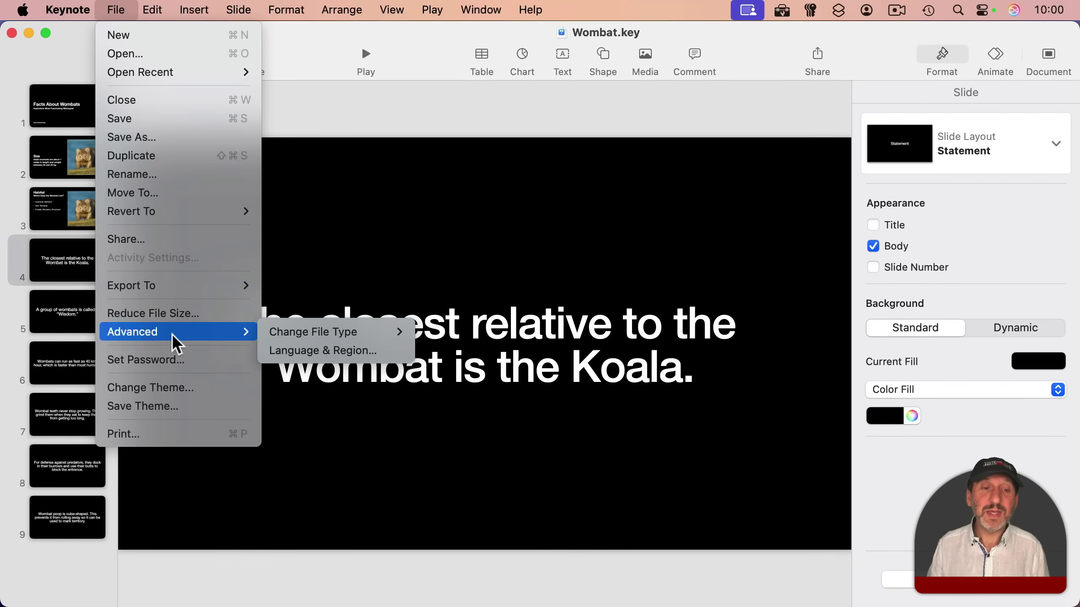
mouse_move(274, 338)
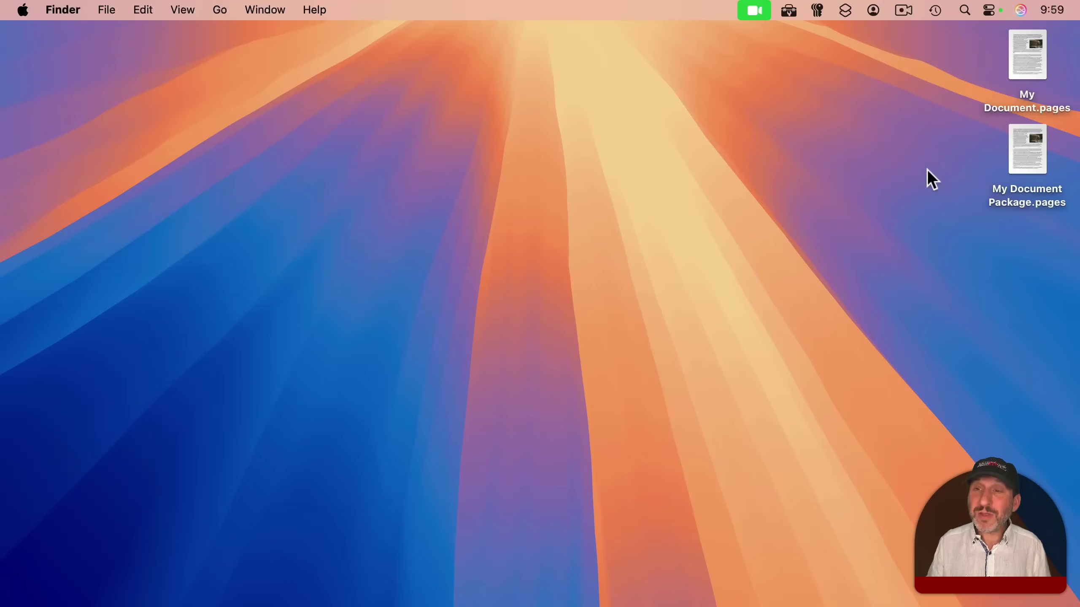
Step: Show the package contents and select originals DSC00714-28.heic, DSC03174-24.heif and DSC03217-26.heif
right_click(1022, 141)
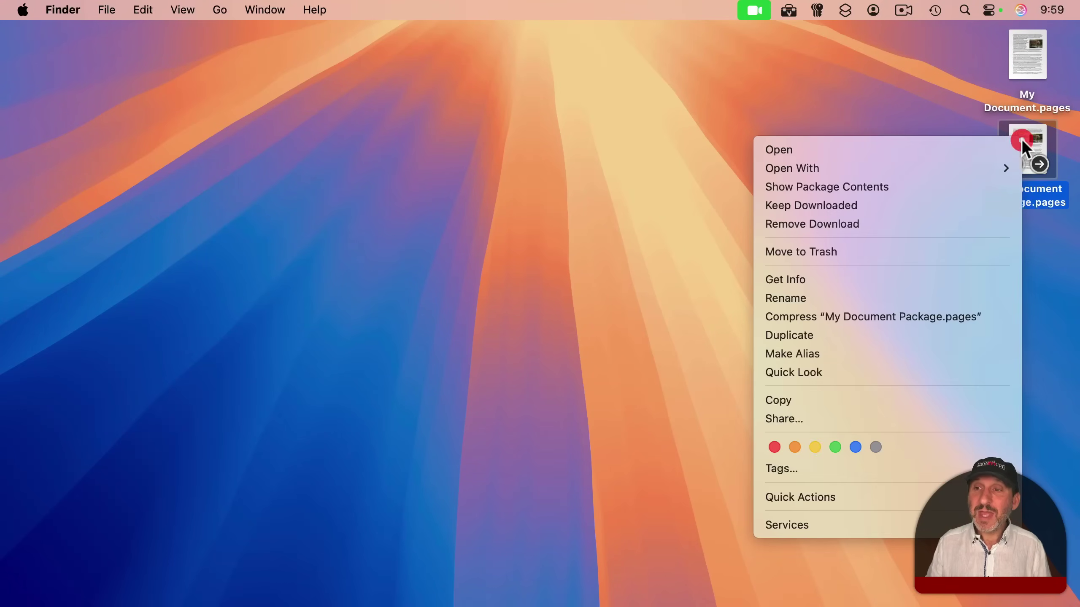
left_click(886, 188)
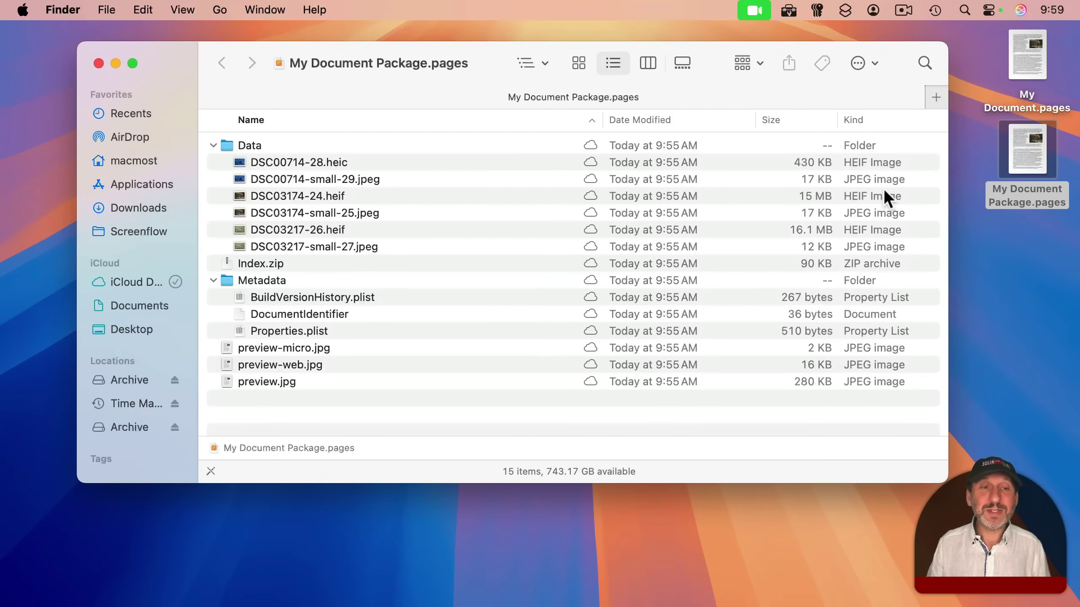
left_click(285, 160)
left_click(293, 178)
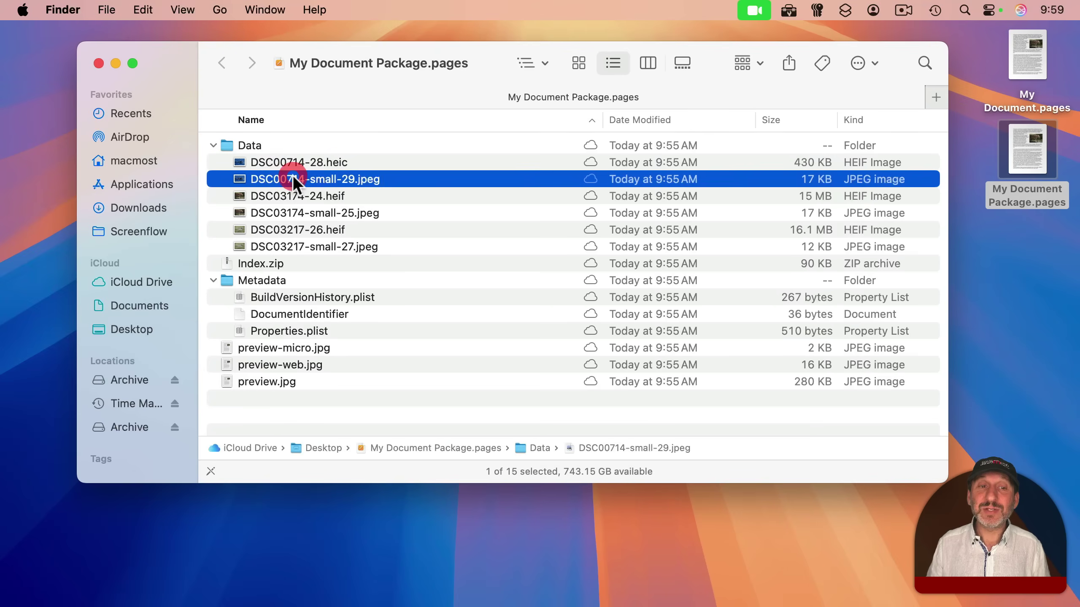
left_click(295, 196)
left_click(297, 225)
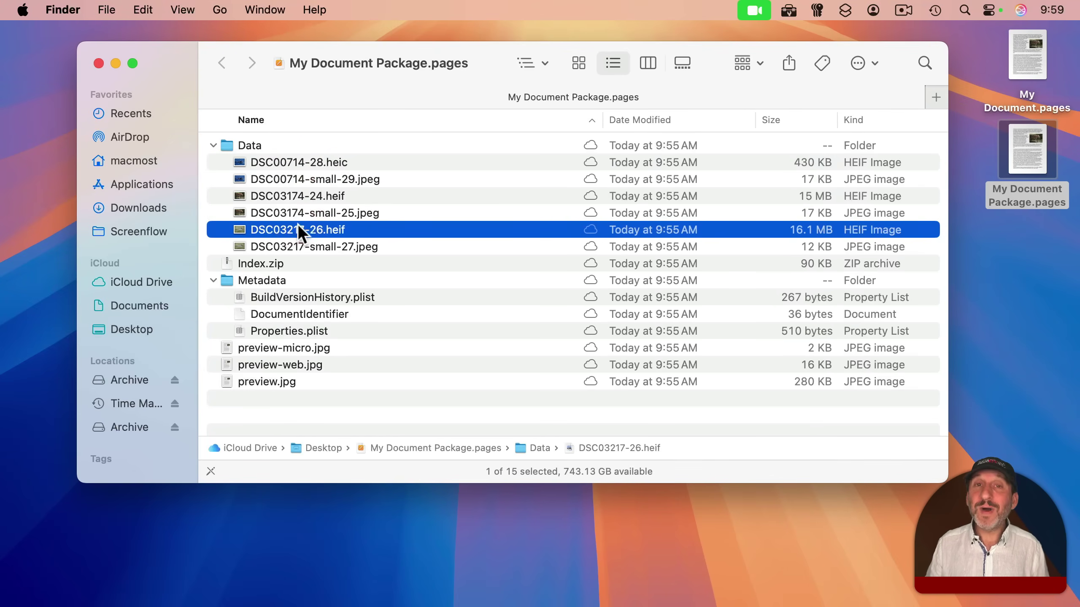
left_click(301, 195, "super")
left_click(302, 161, "super")
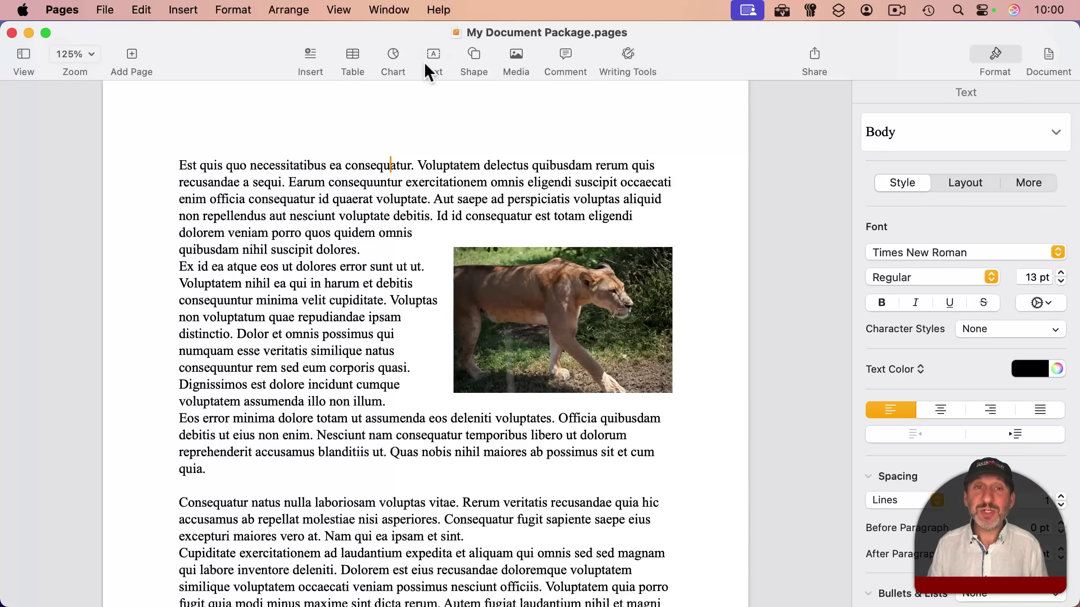
Step: Search Pages Help for 'package' and open the topic on saving large documents as packages
left_click(442, 10)
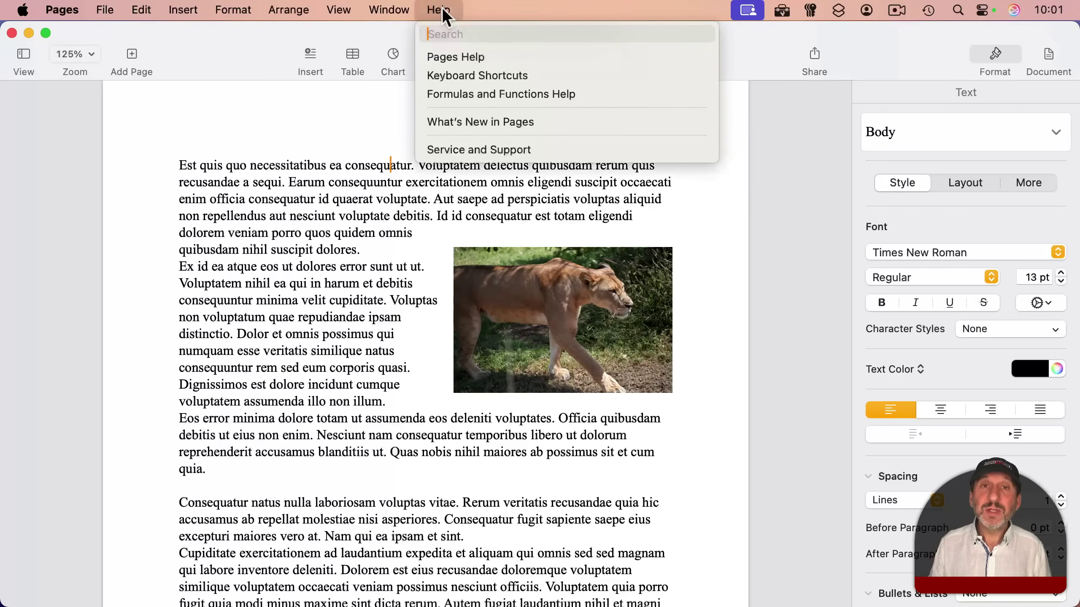
type("packa")
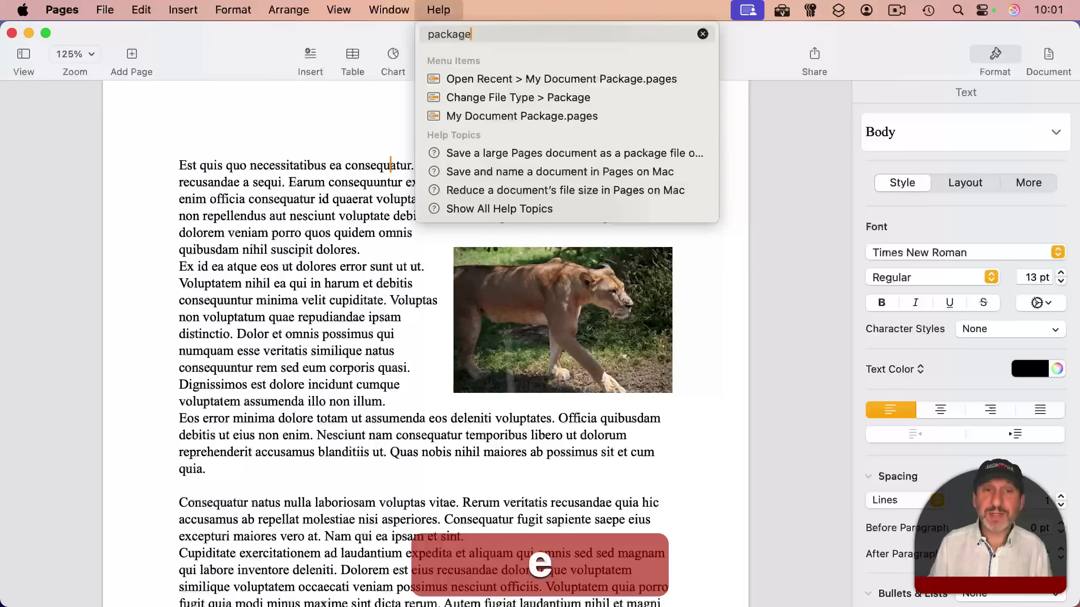
type("ge")
left_click(477, 151)
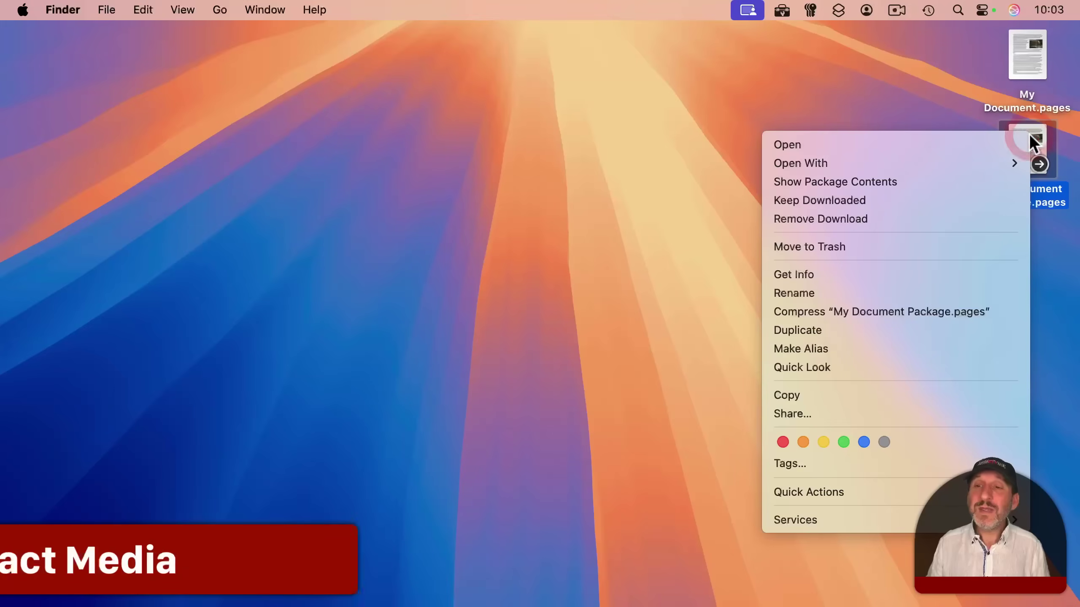
Step: Open the package's Data folder and sort it by kind, then by size, largest first
left_click(901, 183)
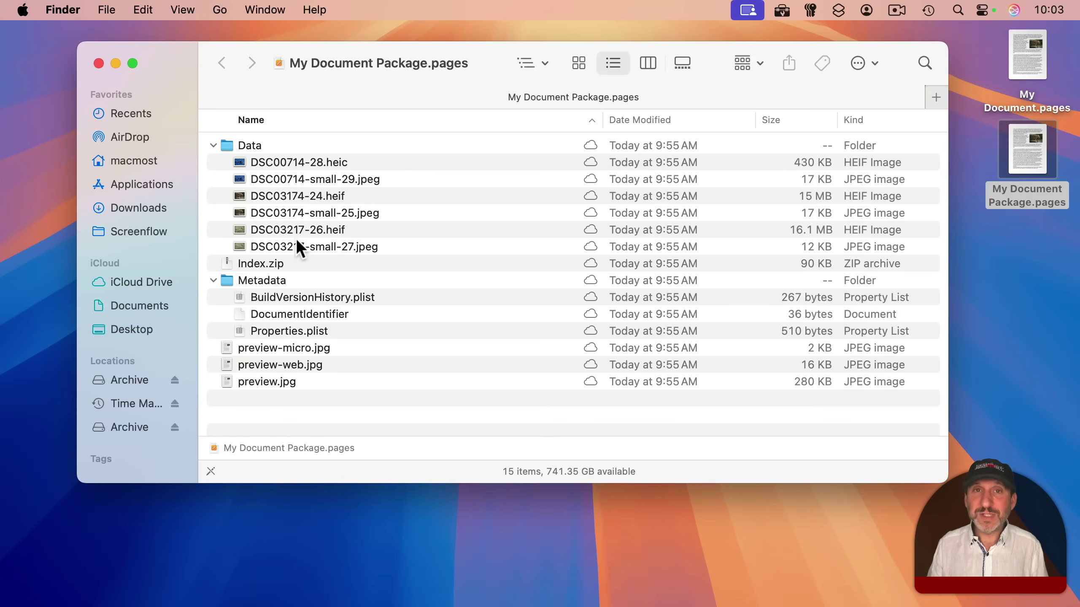
double_click(261, 145)
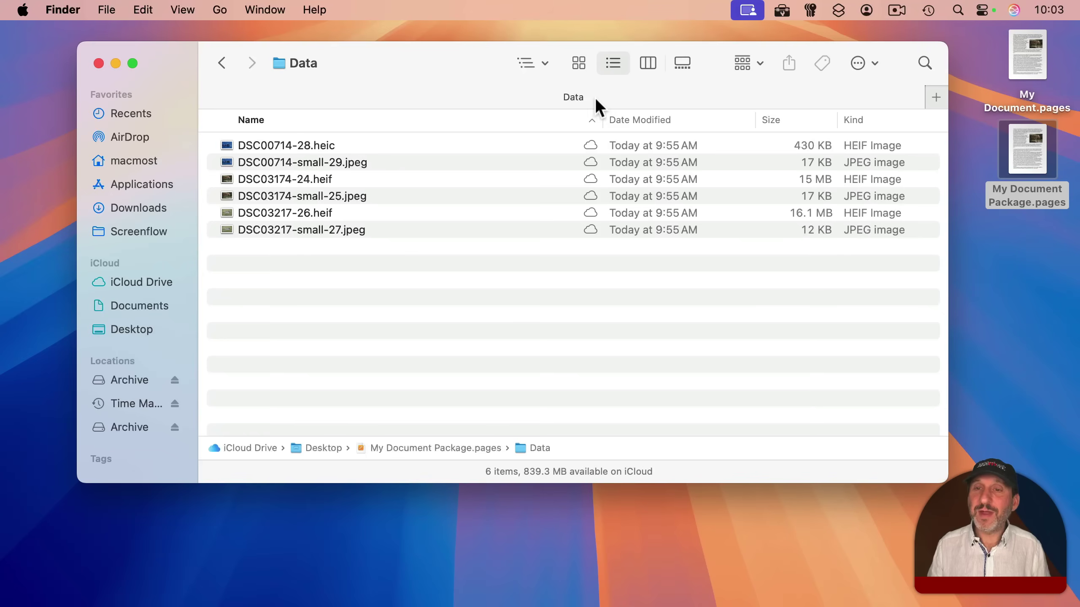
left_click(855, 122)
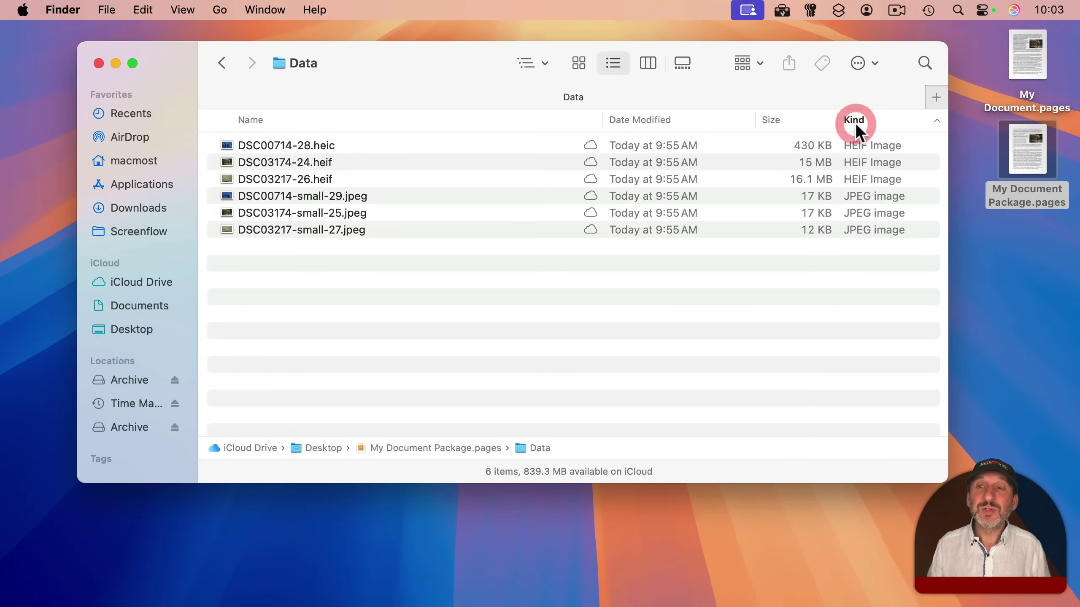
left_click(784, 120)
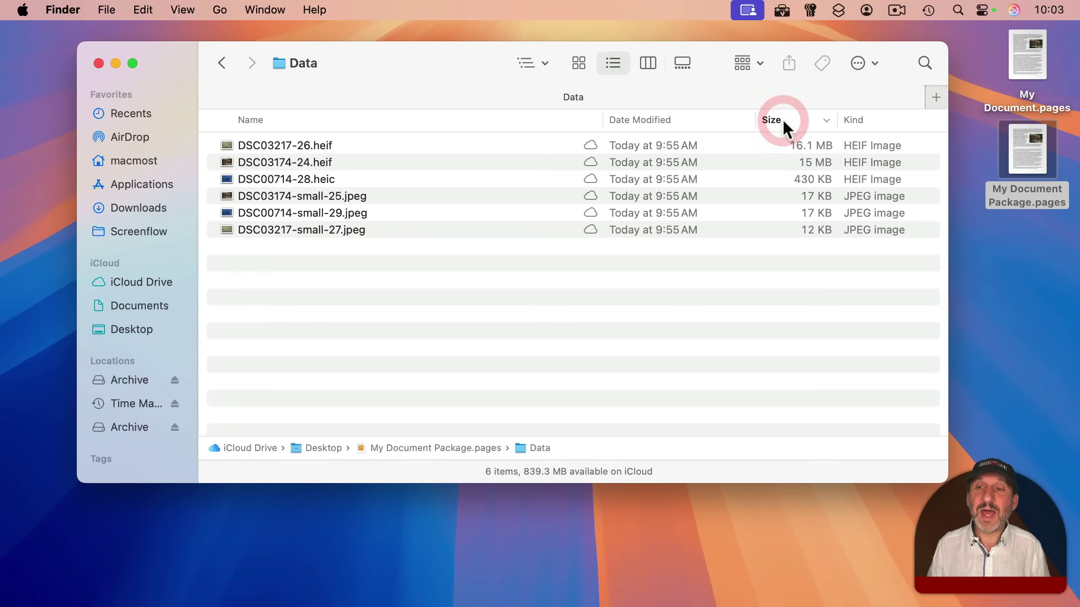
Step: Inspect the three HEIF/HEIC originals, starting with 16.1 MB DSC03217-26.heif, then the small JPEG copies
left_click(308, 147)
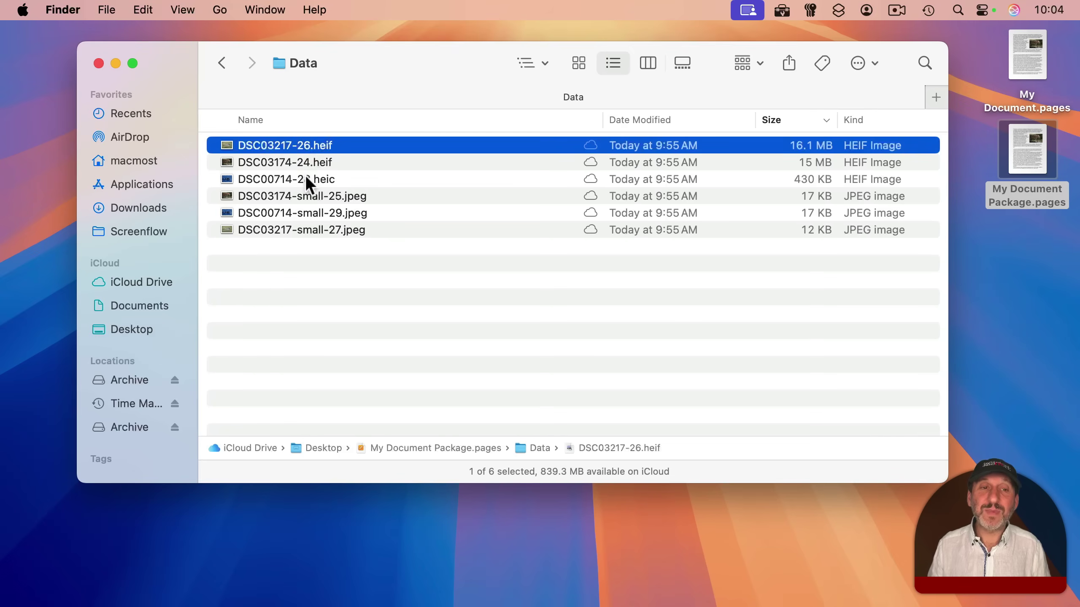
left_click(305, 176)
left_click(307, 161)
left_click(306, 149)
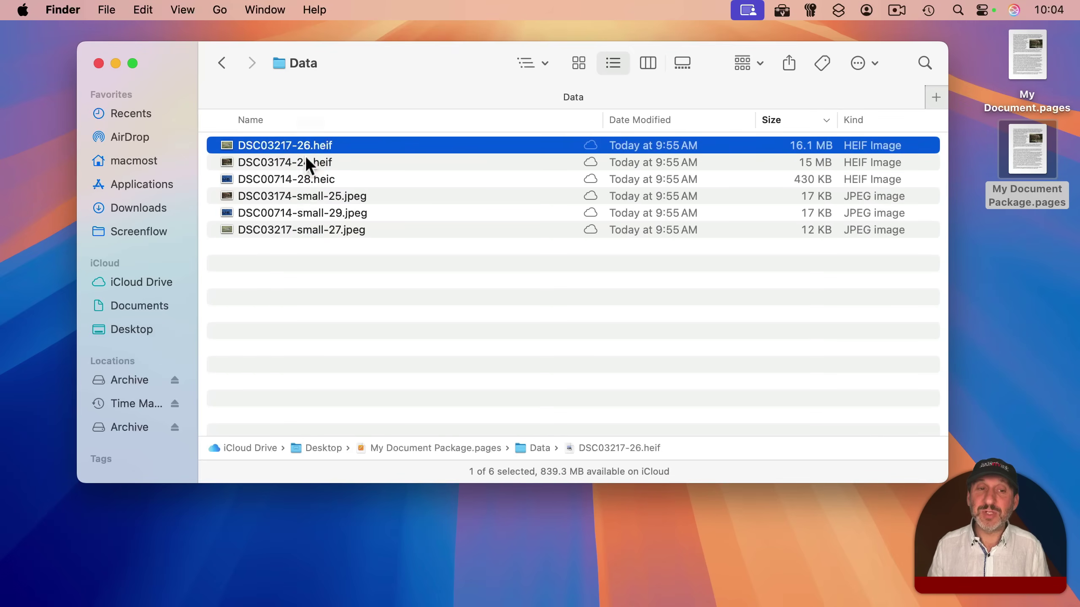
left_click(301, 197)
left_click(300, 214)
left_click(301, 230)
Step: Search the Data folder for 'NOT small' and select the three full-size originals
left_click(306, 252)
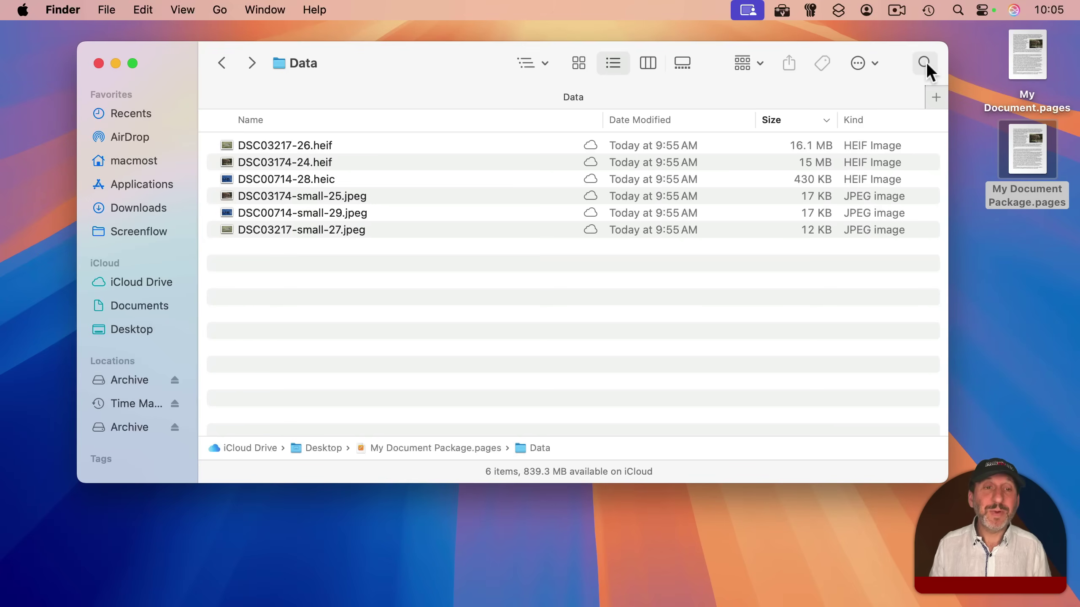
left_click(925, 62)
type("NOT")
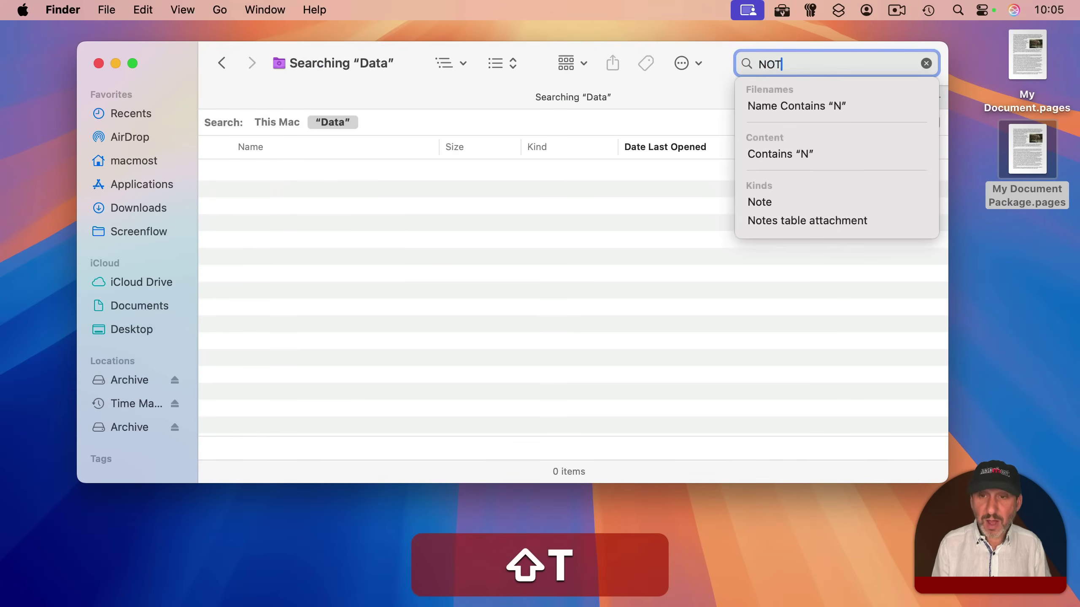
type(" small")
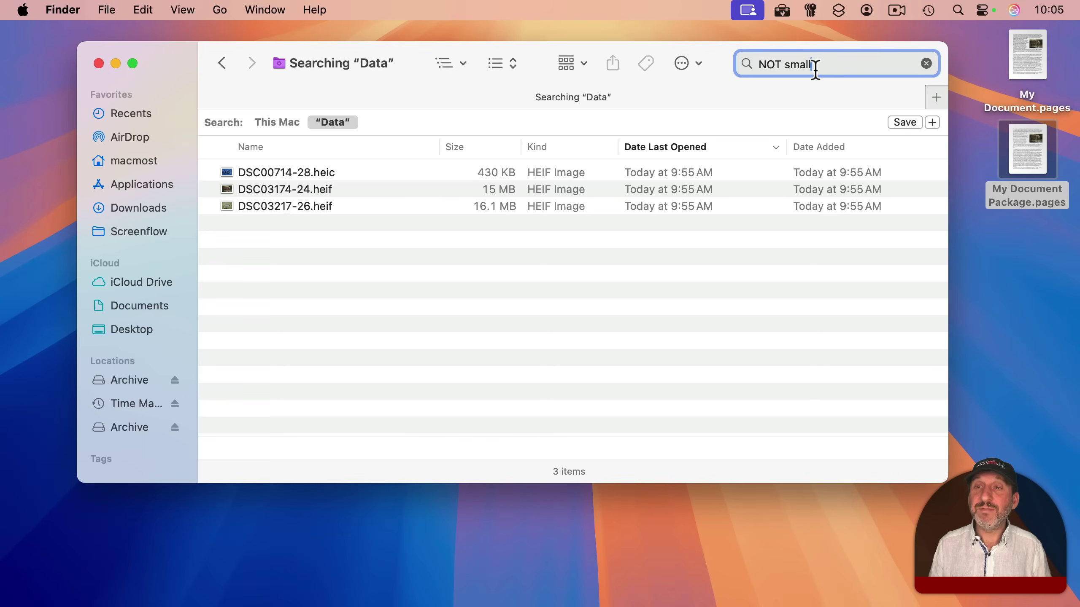
left_click(295, 173)
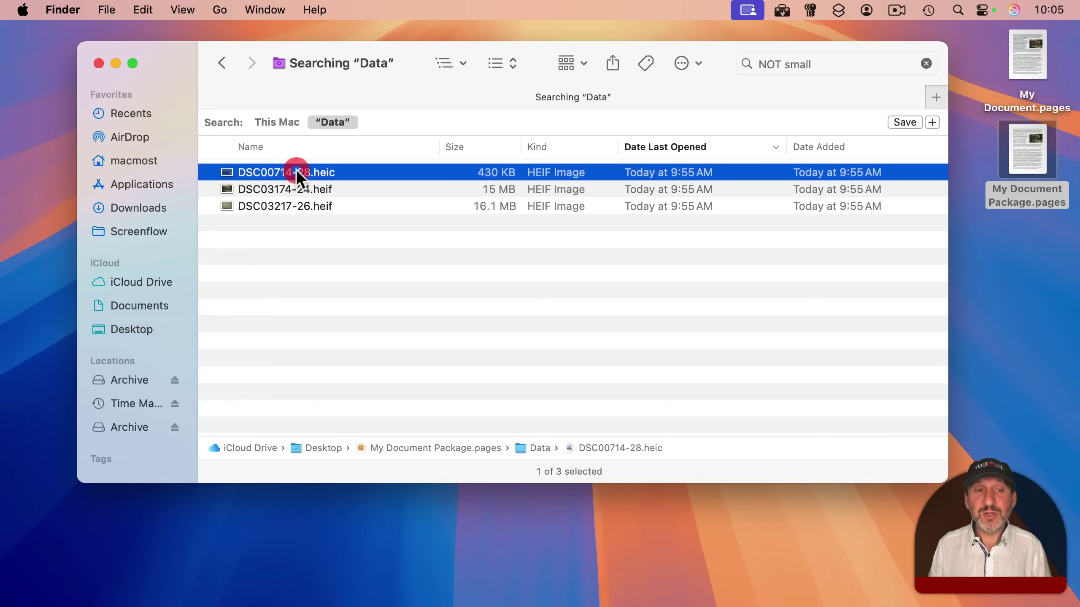
left_click(287, 206, "shift")
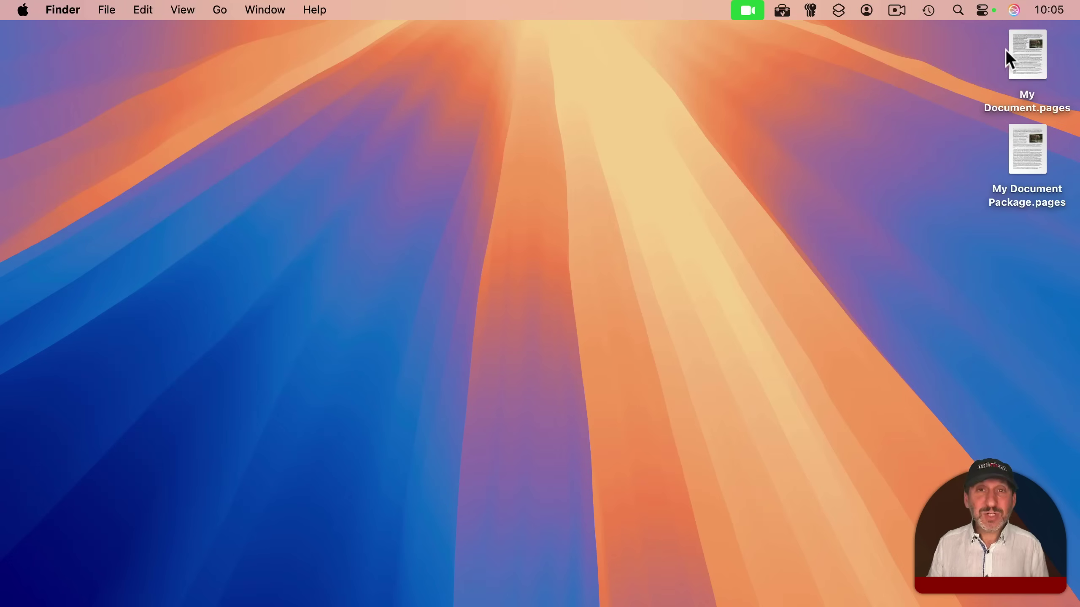
mouse_move(1006, 48)
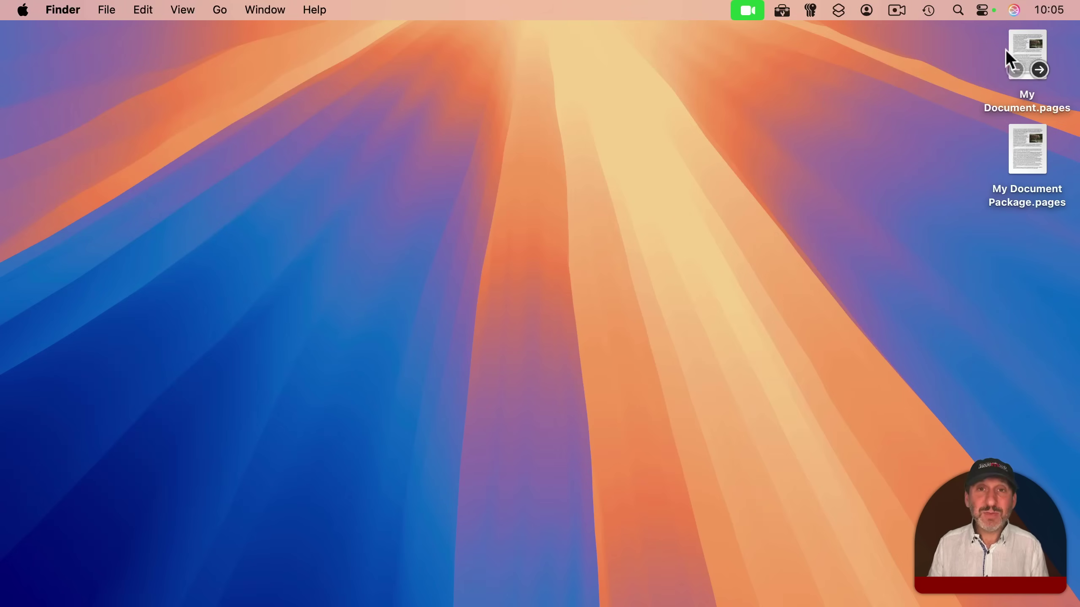
Step: Open My Document.pages and bring up the context menu on its lion photo
double_click(1028, 49)
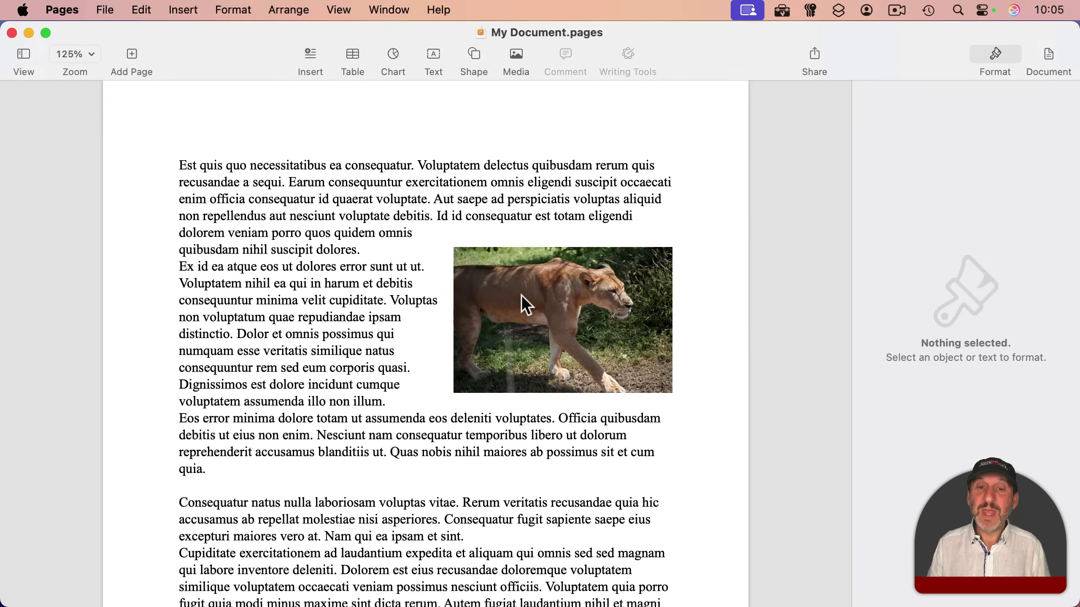
left_click(554, 296)
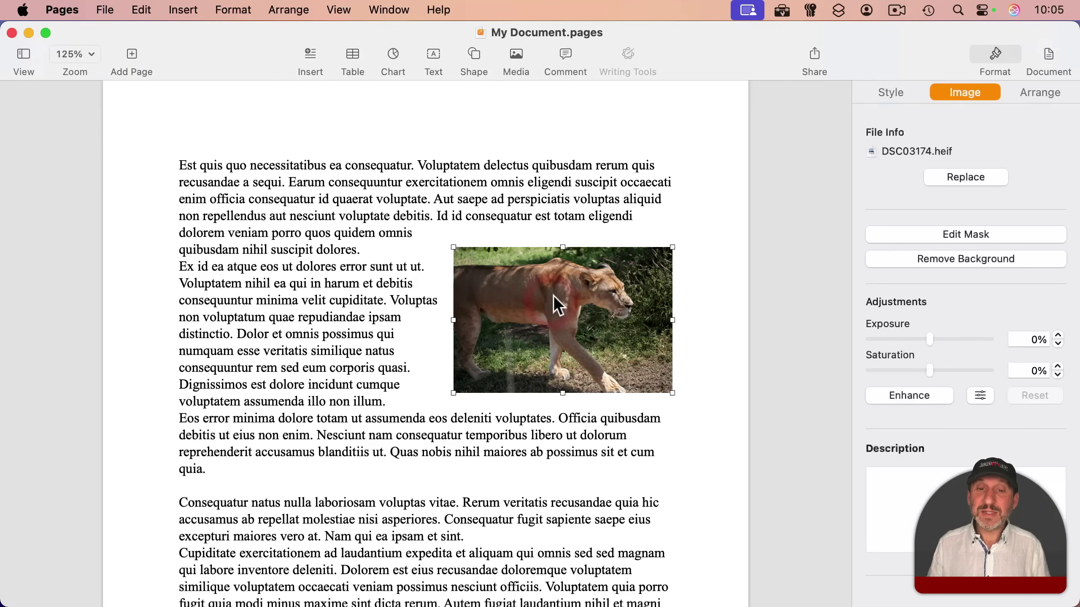
right_click(592, 330)
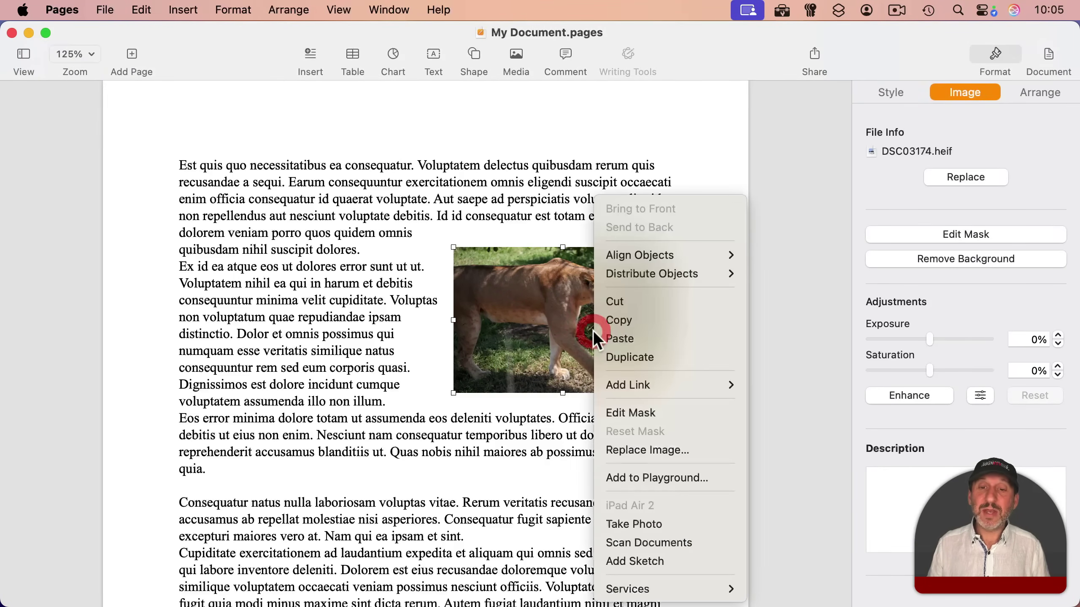
left_click(619, 321)
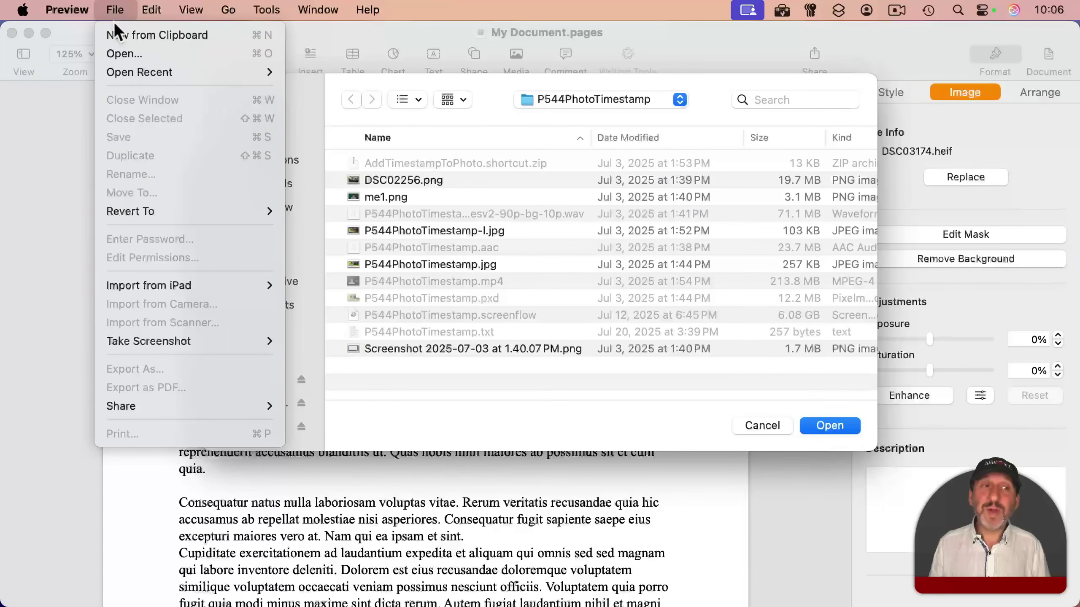
left_click(120, 35)
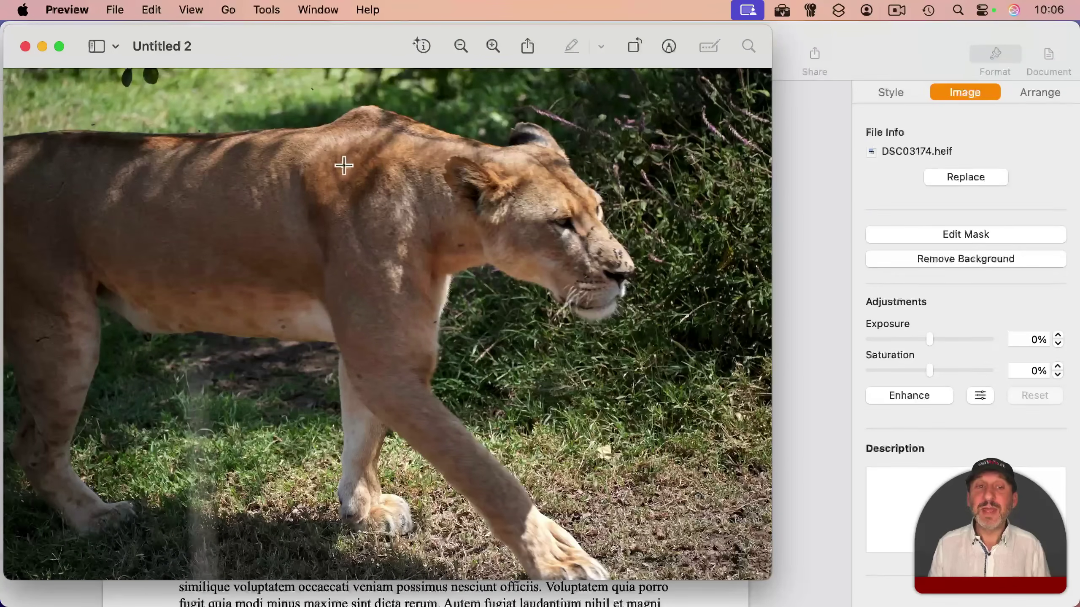
key("super+w")
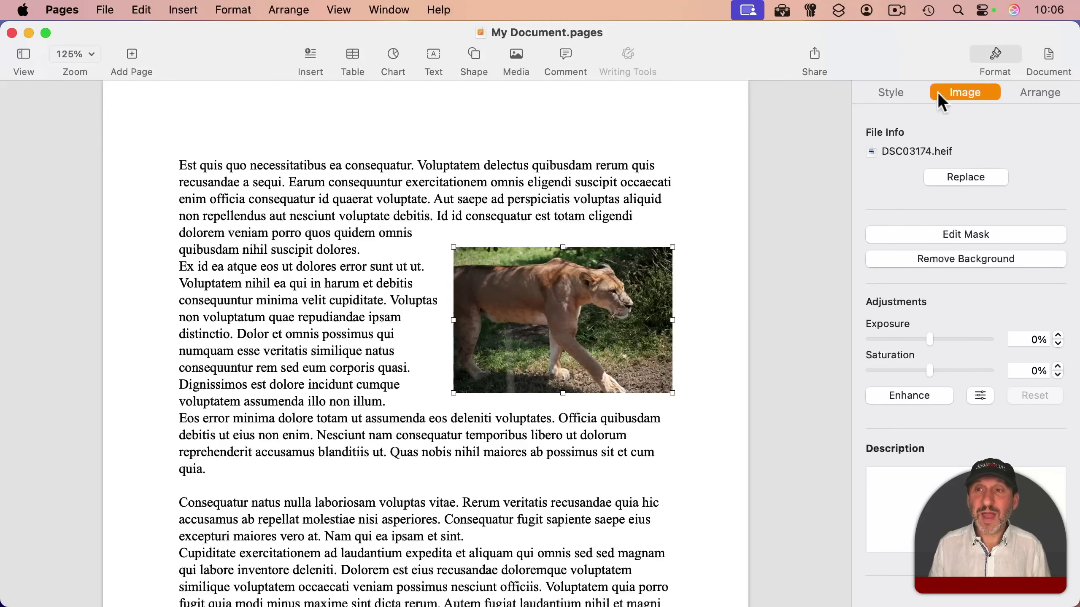
Step: Drag the lion's original file DSC03174.heif out of the document onto the desktop
left_click_drag(940, 64, 653, 64)
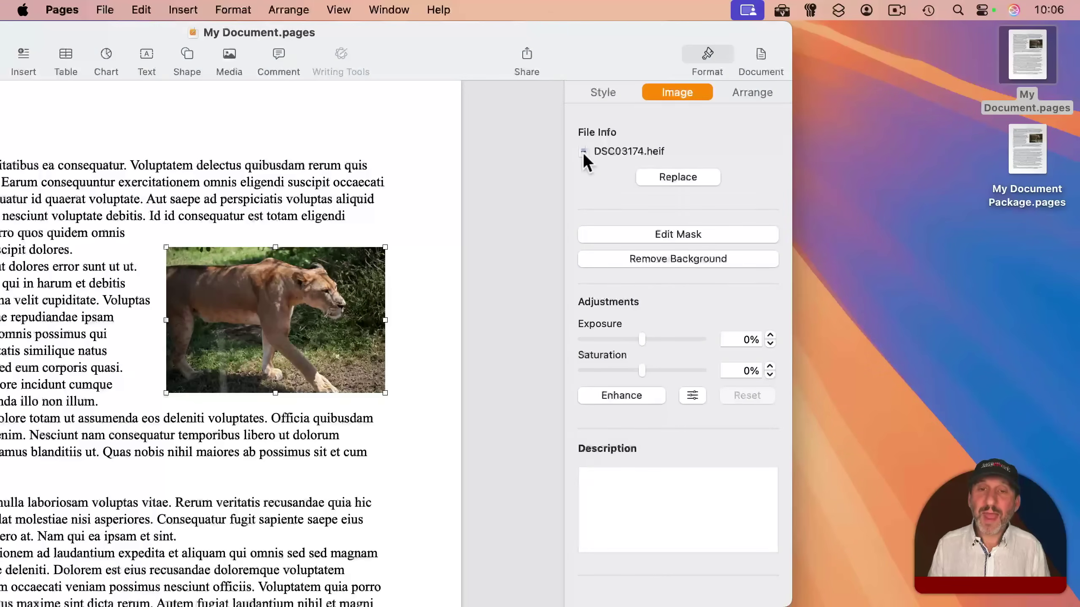
left_click_drag(589, 153, 785, 216)
left_click_drag(951, 282, 957, 280)
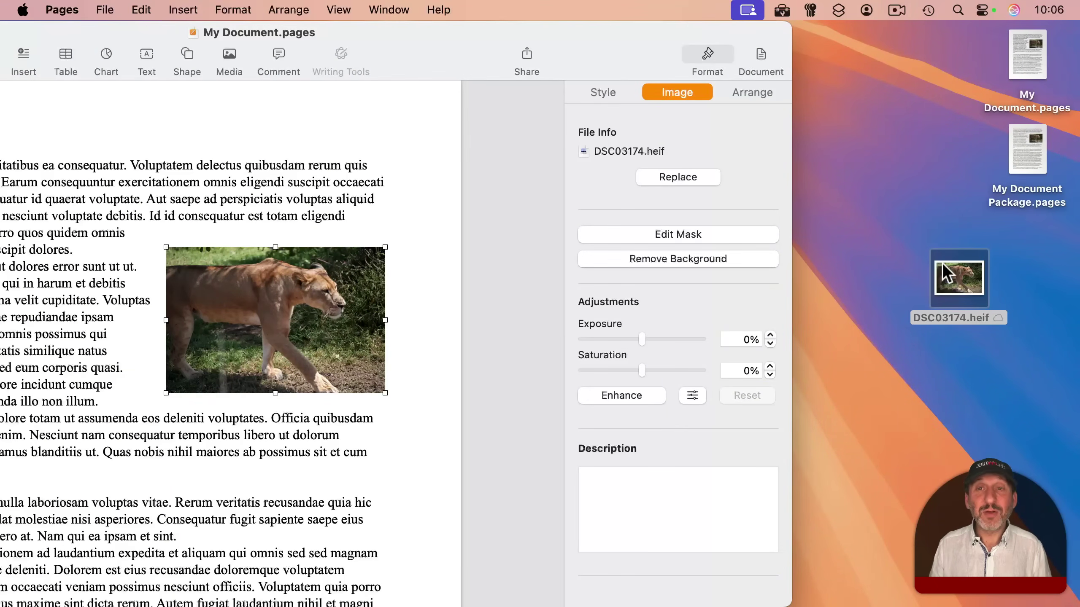
Step: Copy the lion photo and create a new Blank Pages document
left_click(417, 301)
left_click(248, 292)
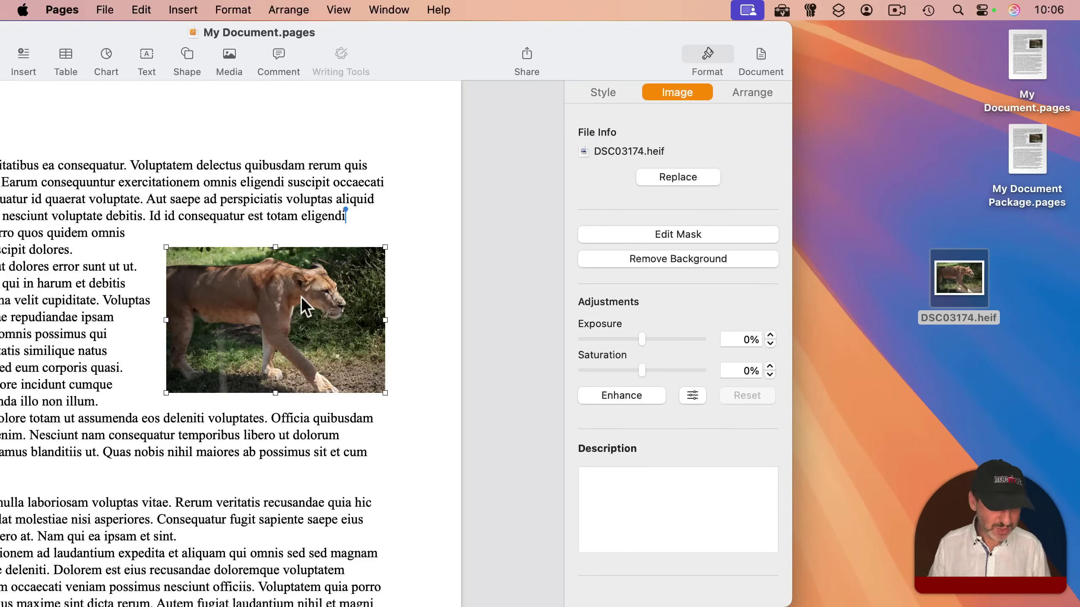
key("cmd+c")
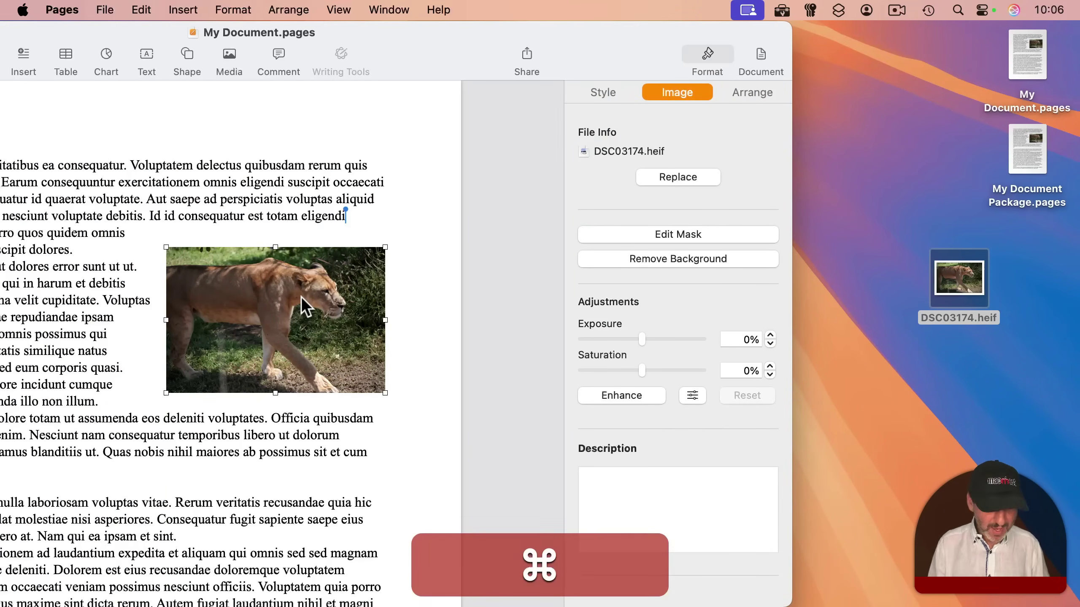
key("super+n")
double_click(364, 255)
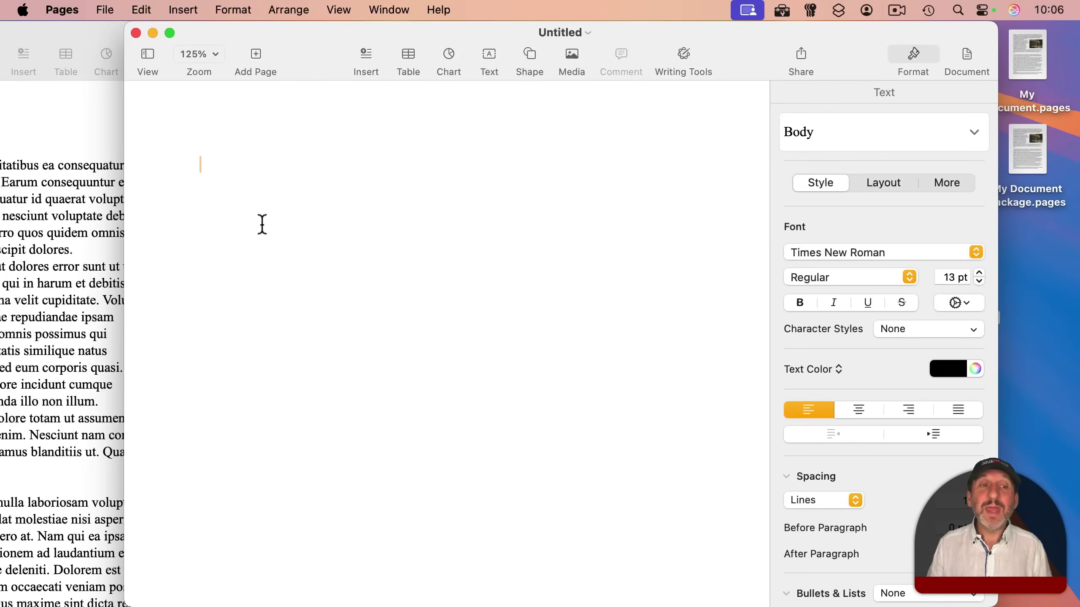
Step: Paste the copied lion photo into the new Untitled document
key("super+v")
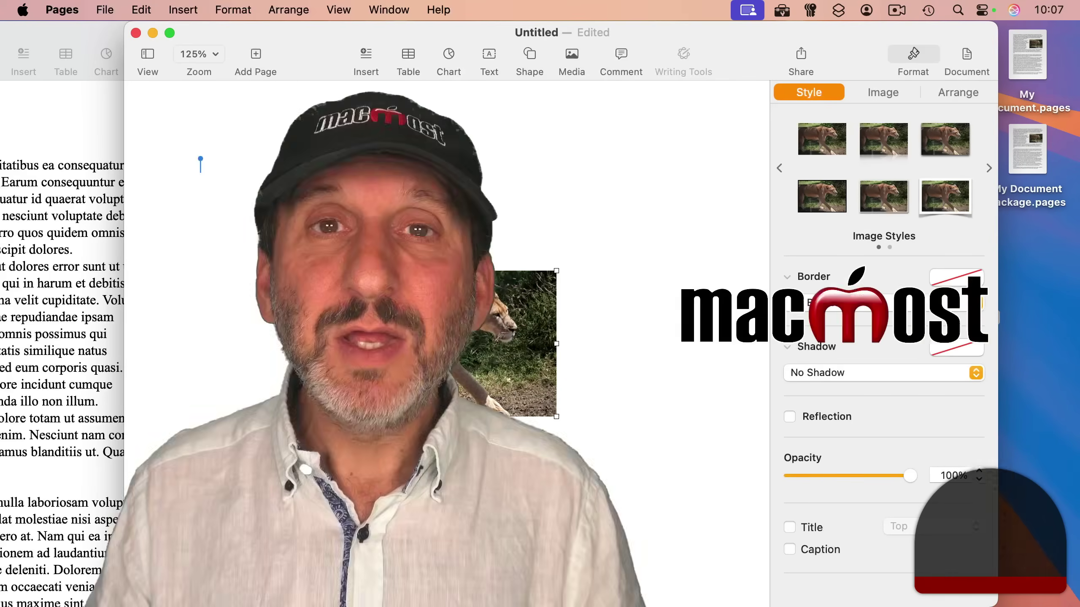